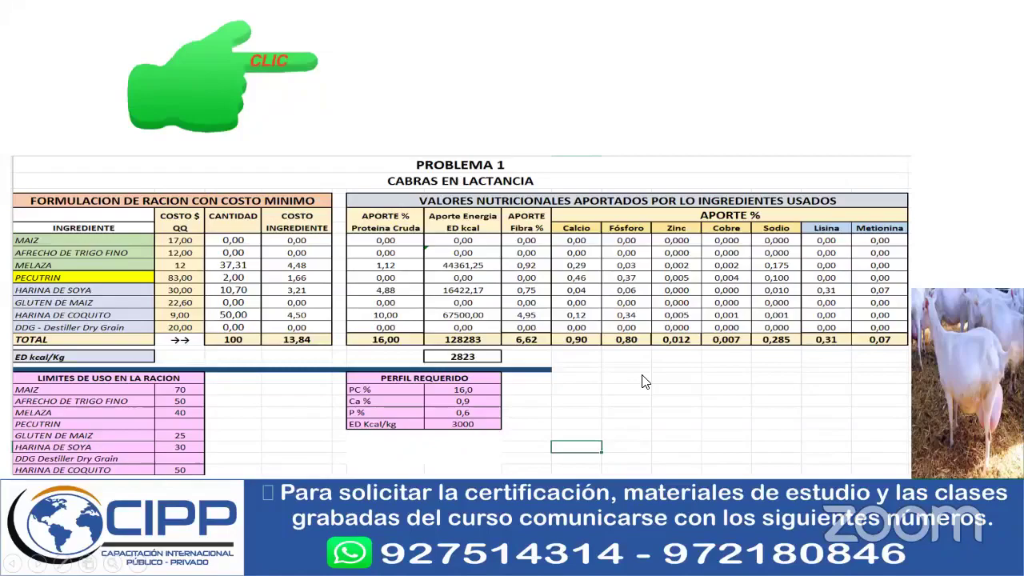
# Step: Leave the slideshow and open the workbook "Matriz excel con complemento solver y problemas (2)" from the NUTRICIÓN EN CABRAS folder in Excel
pyautogui.press('Escape')
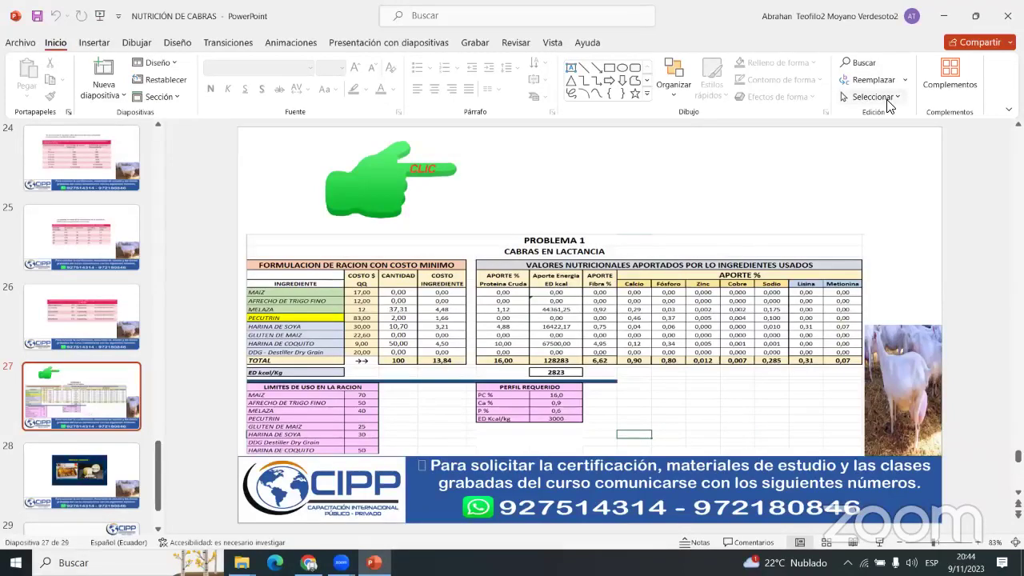
pyautogui.click(945, 20)
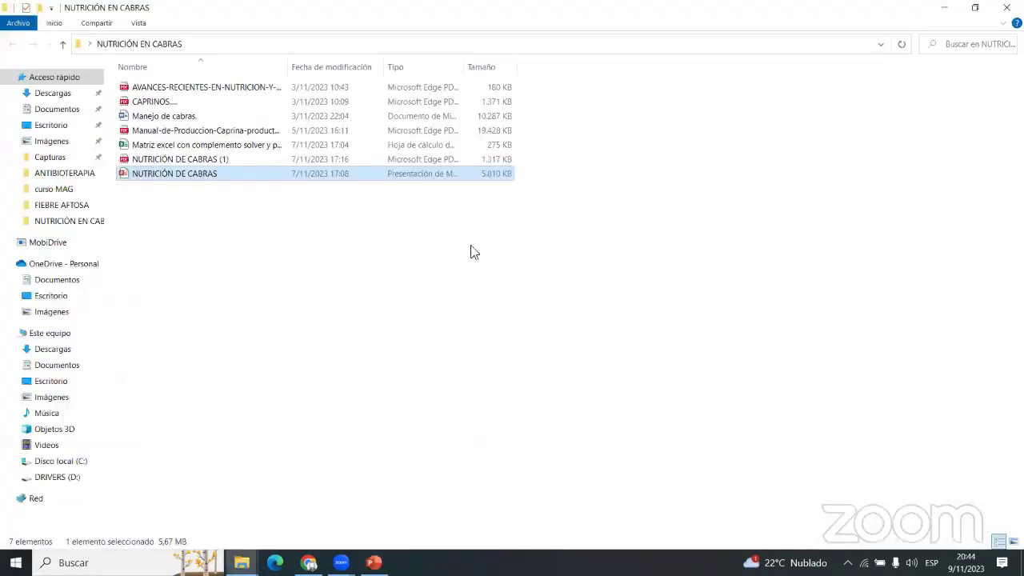
pyautogui.click(224, 147)
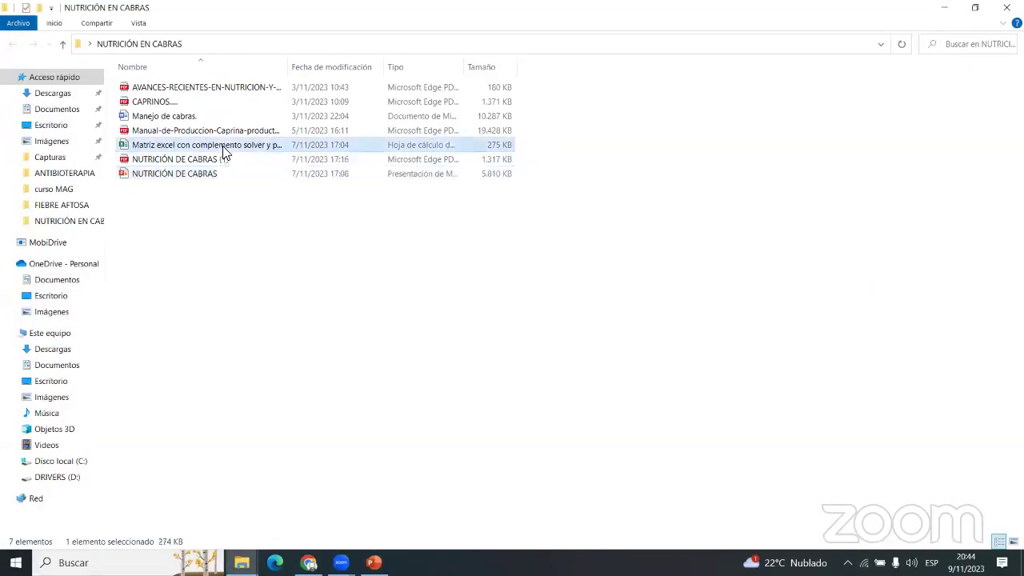
pyautogui.doubleClick(226, 152)
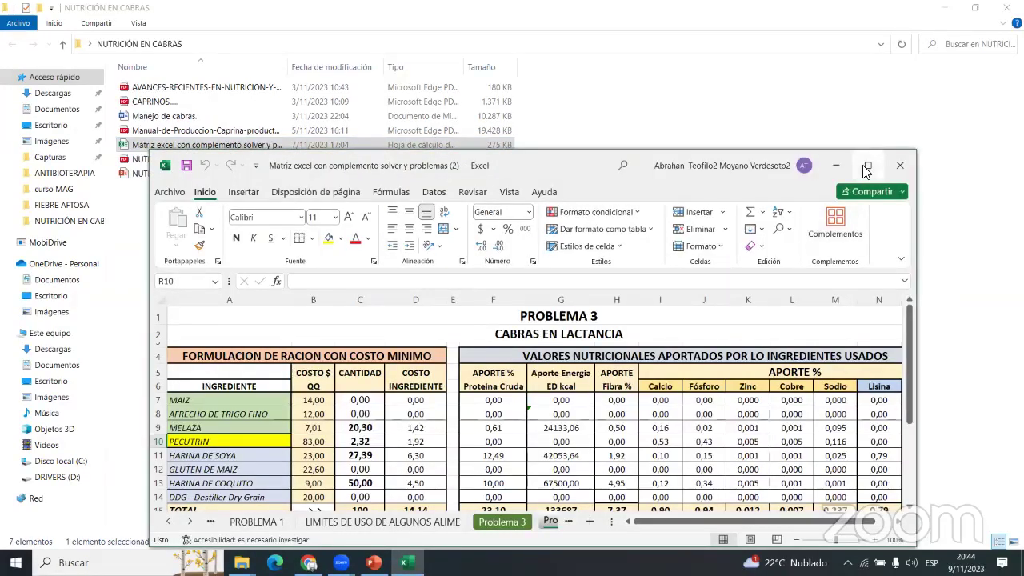
pyautogui.click(867, 166)
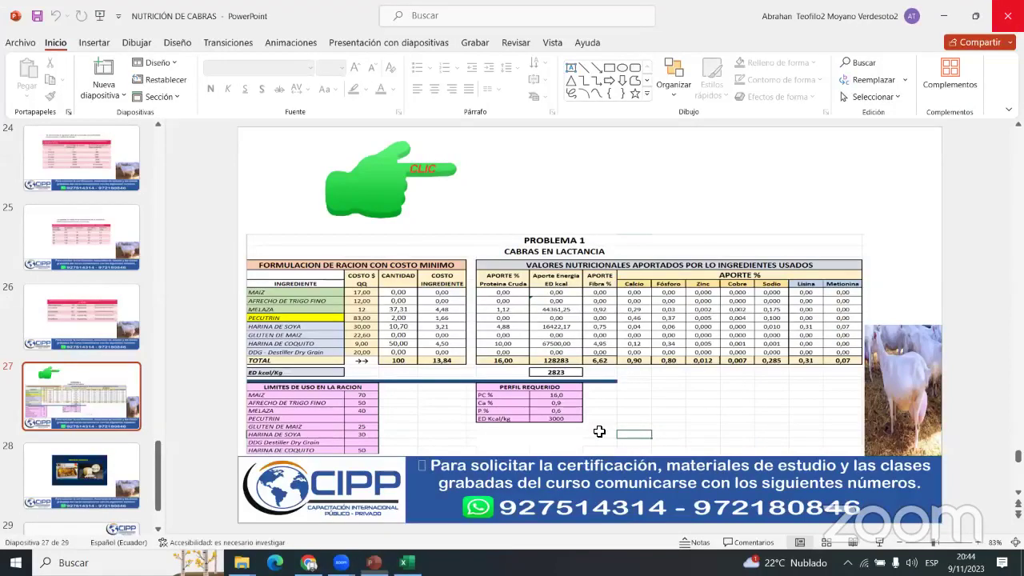
pyautogui.hotkey('alt', 'Tab')
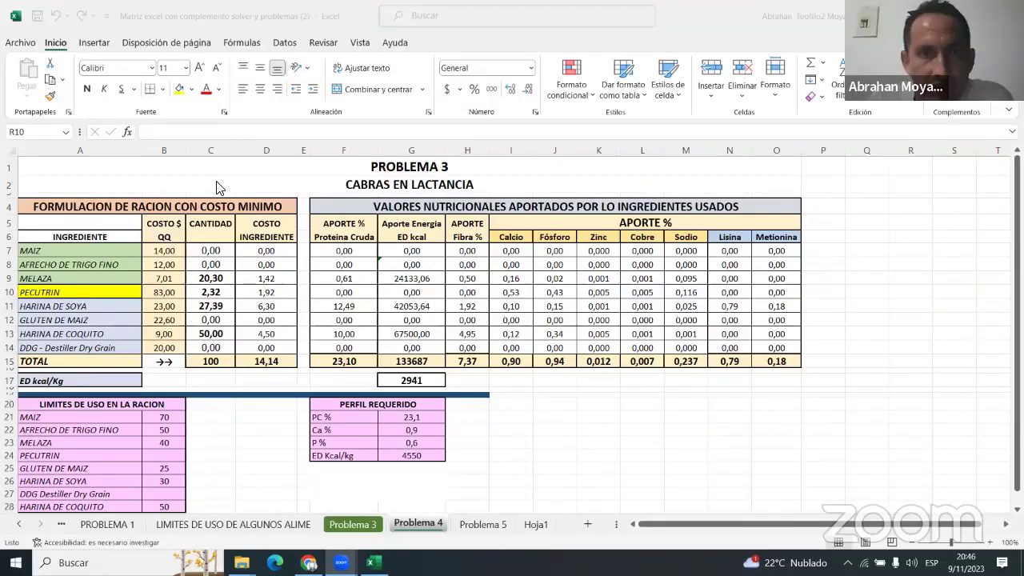
# Step: Check in Excel's add-in settings that Herramientas para análisis and Solver are enabled, and locate the Solver command
pyautogui.click(20, 44)
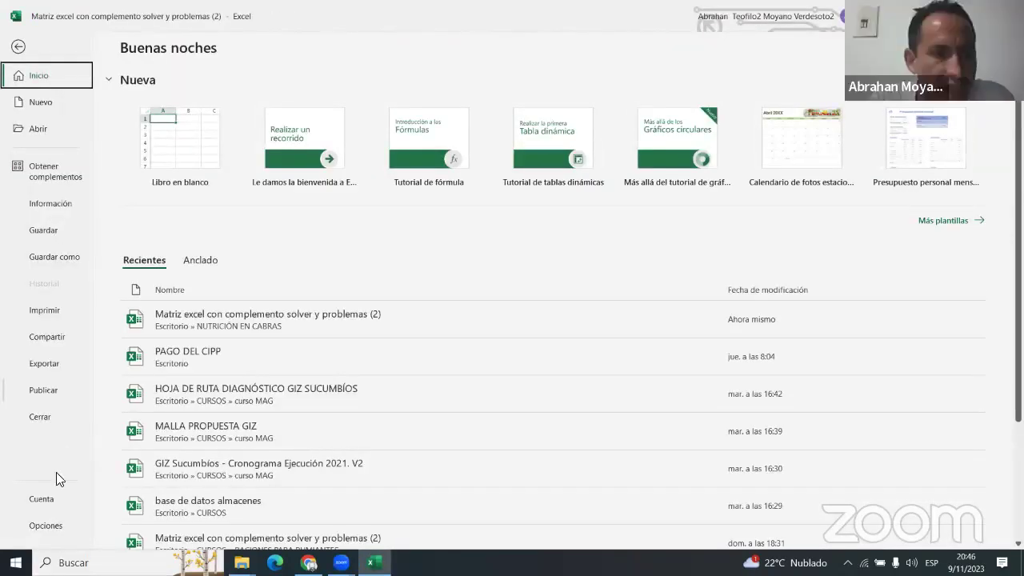
pyautogui.click(56, 524)
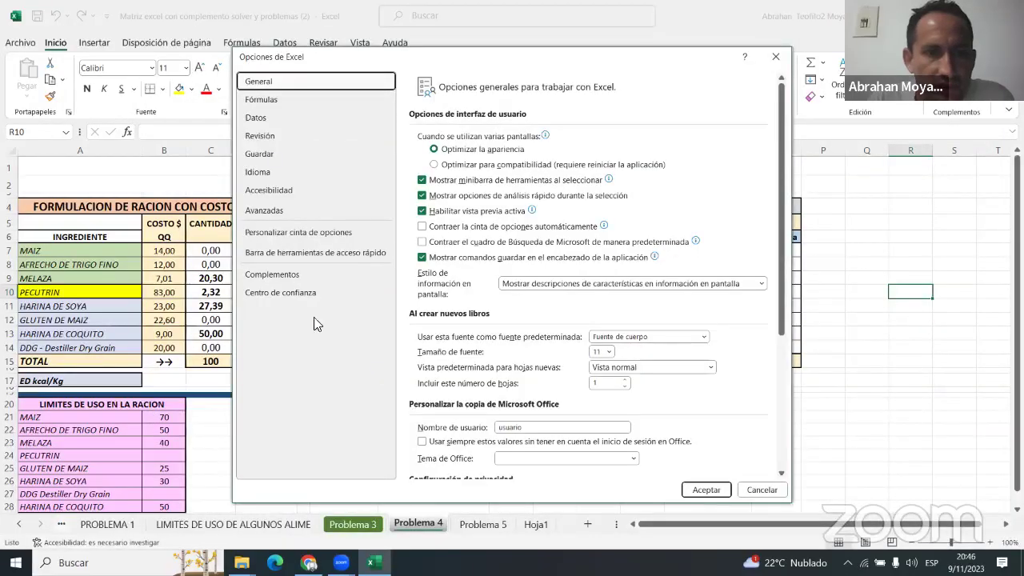
pyautogui.click(288, 275)
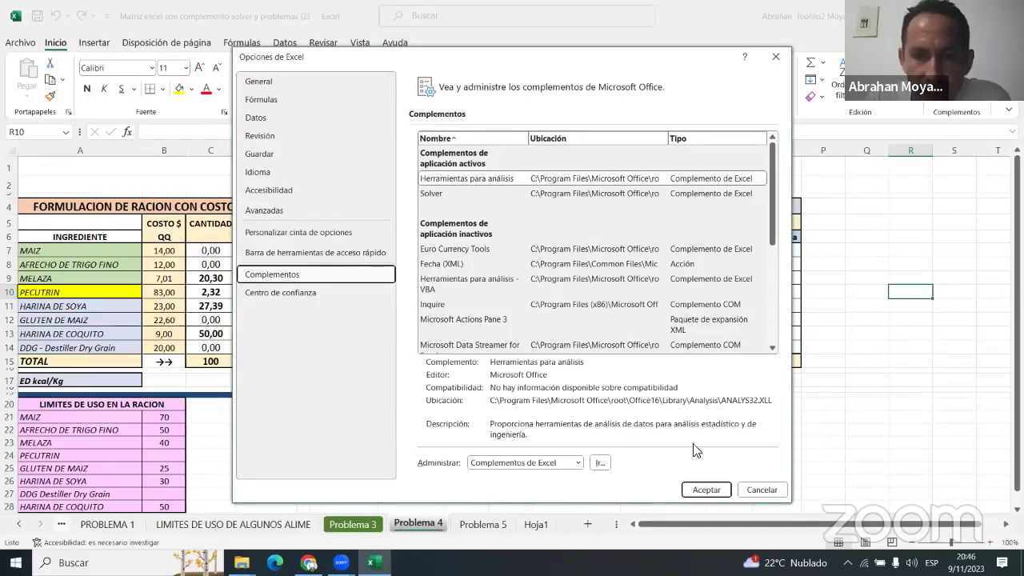
pyautogui.click(600, 463)
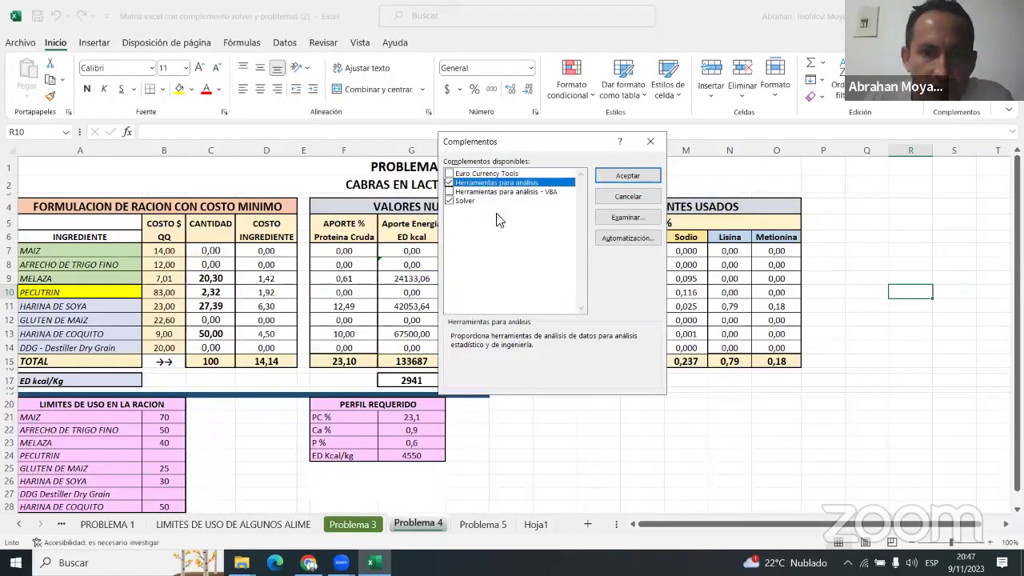
pyautogui.click(618, 175)
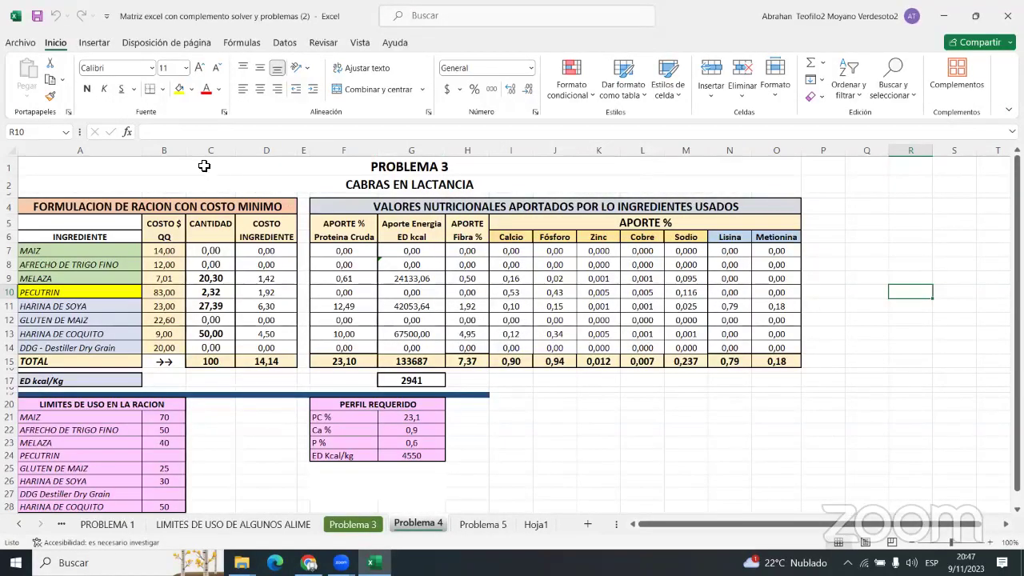
pyautogui.click(284, 42)
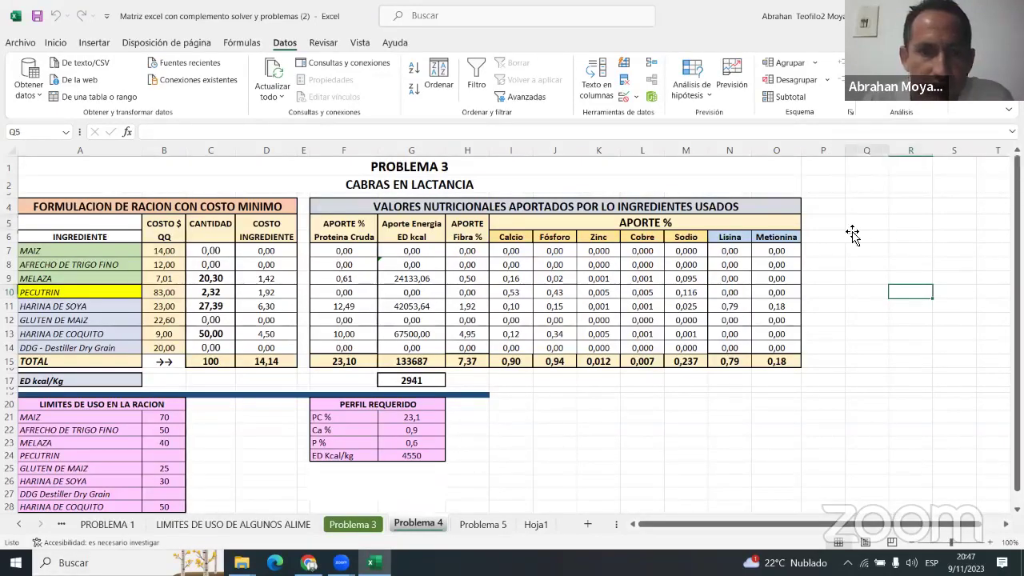
# Step: Reset the CANTIDAD values of MELAZA (C9) and PECUTRIN (C10) to 0,00 on the Problema 4 sheet
pyautogui.click(210, 276)
pyautogui.press('BackSpace')
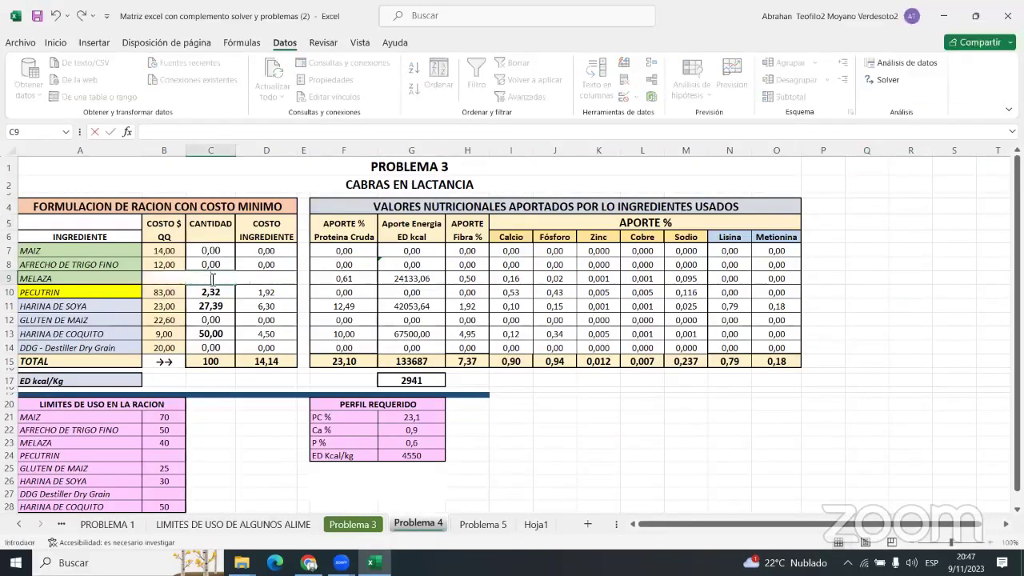
pyautogui.write('0,')
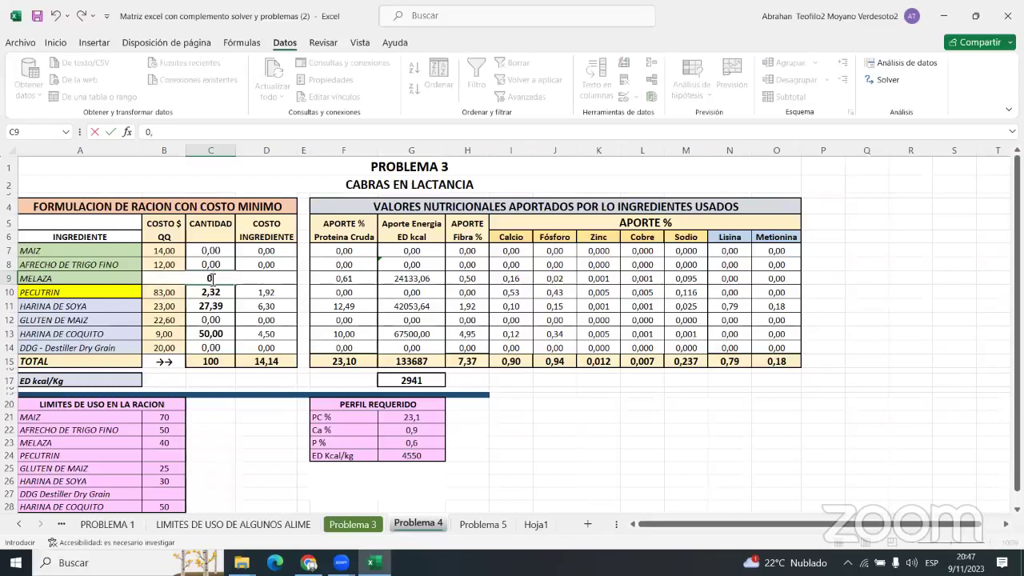
pyautogui.write('00')
pyautogui.click(237, 334)
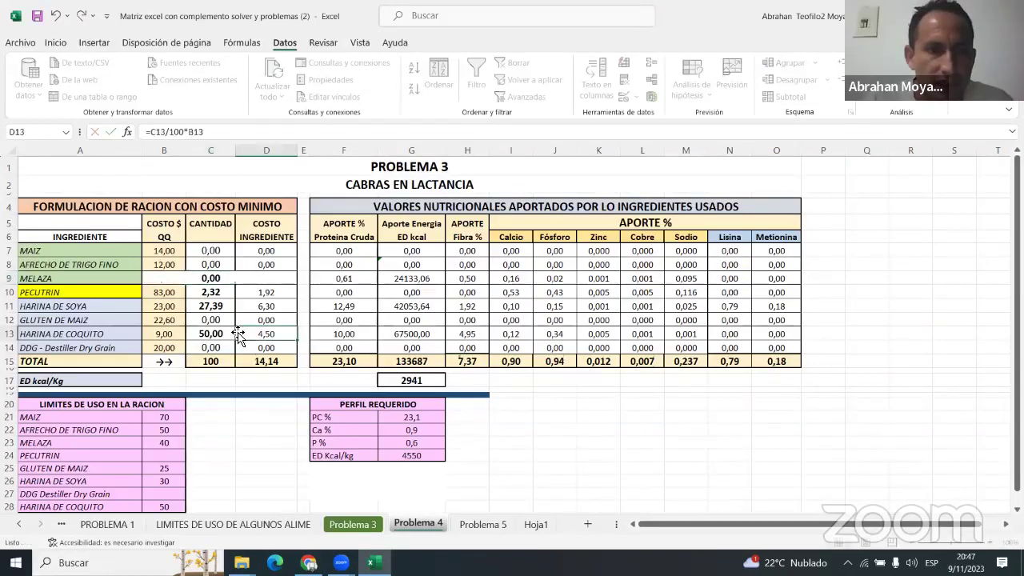
pyautogui.click(214, 293)
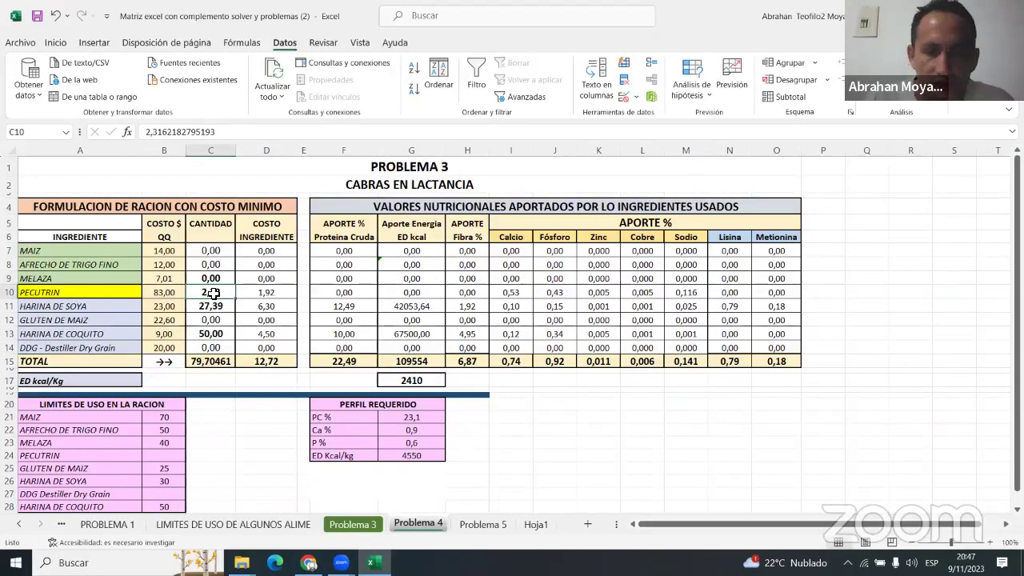
pyautogui.write('0,00')
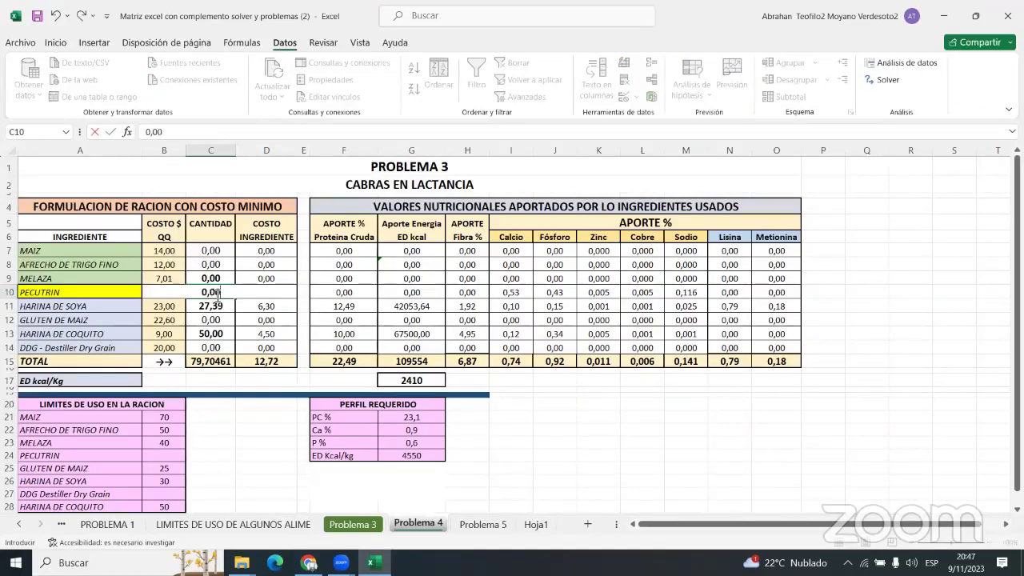
pyautogui.click(271, 321)
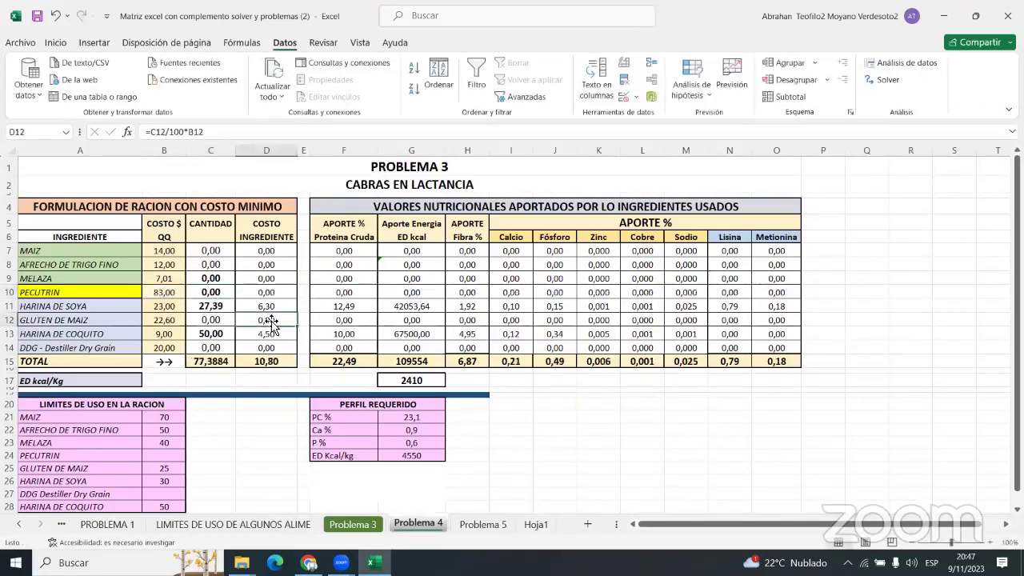
# Step: Reset the CANTIDAD values of HARINA DE SOYA (C11) and HARINA DE COQUITO (C13) to 0,00
pyautogui.click(222, 307)
pyautogui.write('0')
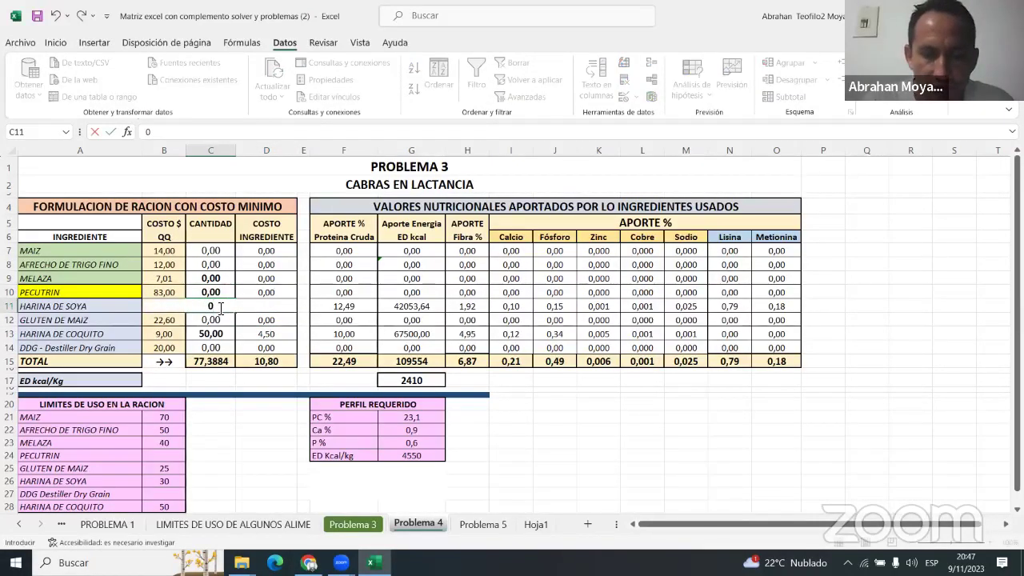
pyautogui.write(',00')
pyautogui.click(271, 334)
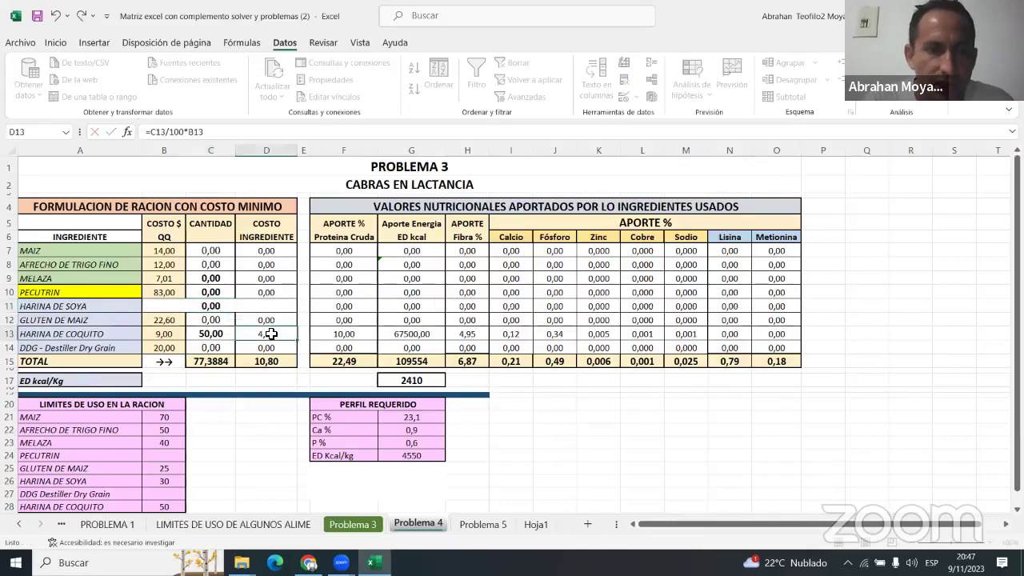
pyautogui.click(216, 333)
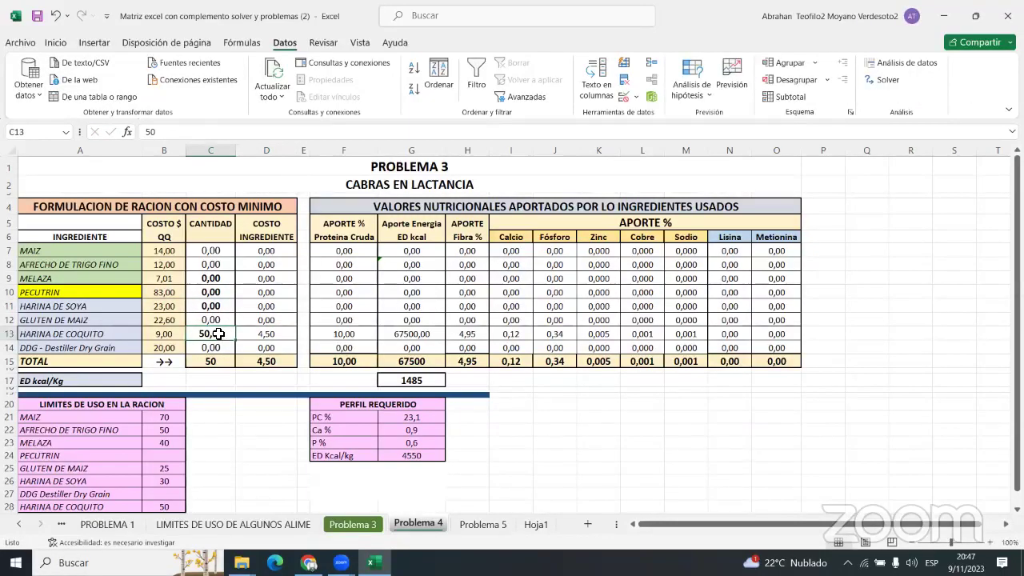
pyautogui.press('BackSpace')
pyautogui.write('0,0')
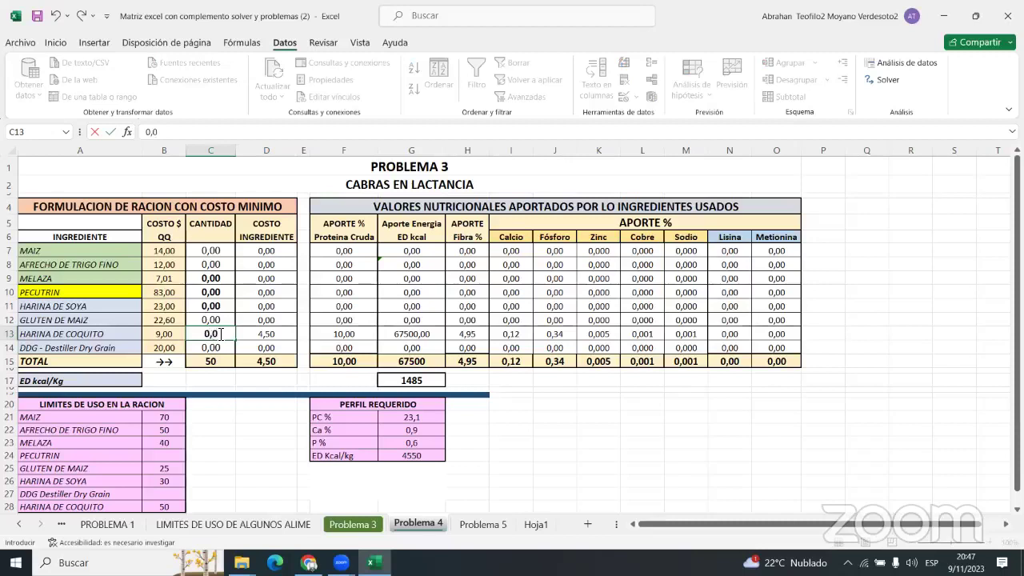
pyautogui.write('0')
pyautogui.click(271, 360)
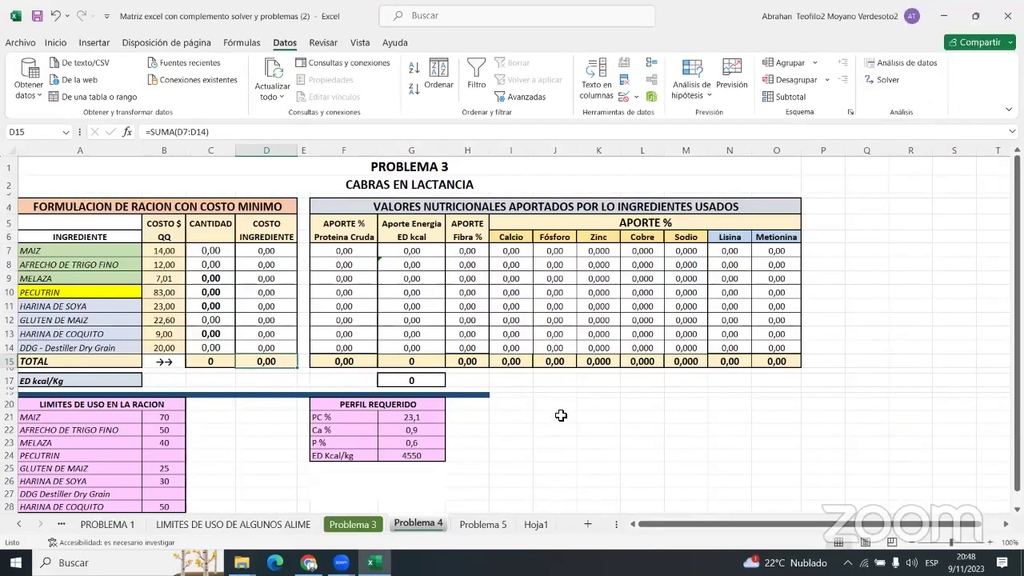
# Step: Open Solver with the total ingredient cost cell $D$15 as objective, place its dialog beside the ration table, and set the goal to Min
pyautogui.click(900, 84)
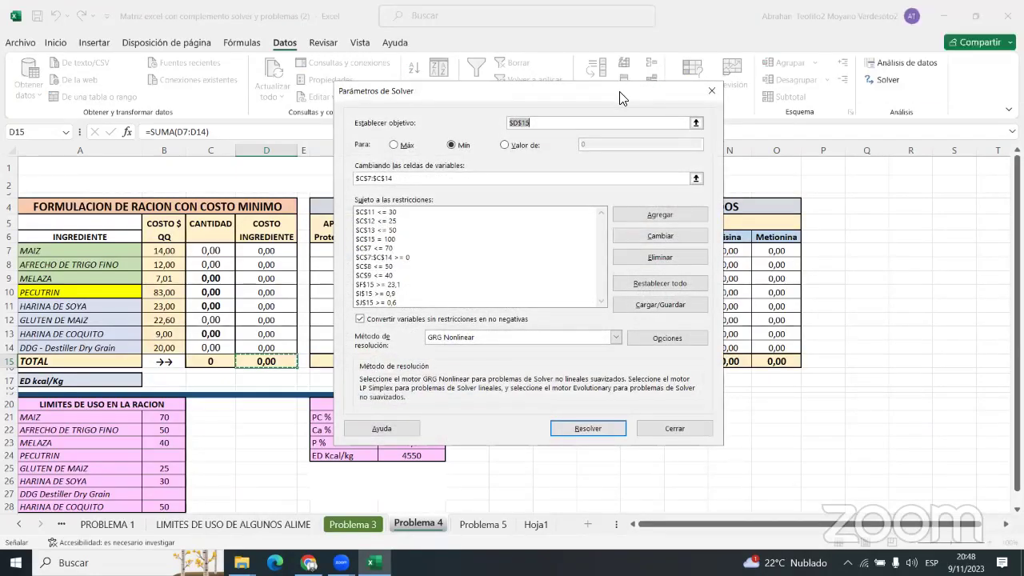
pyautogui.moveTo(617, 96); pyautogui.dragTo(723, 134)
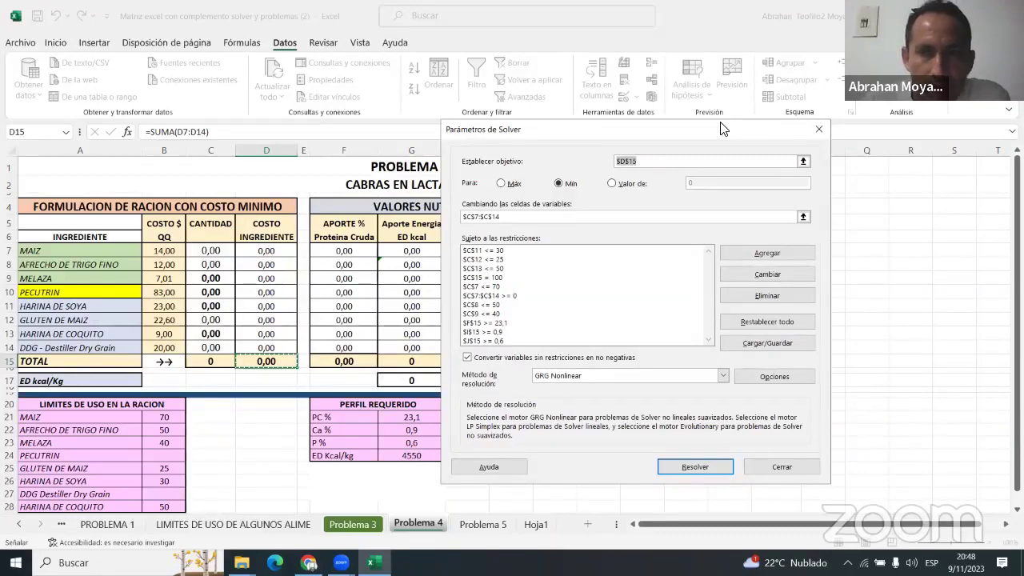
pyautogui.moveTo(723, 128); pyautogui.dragTo(798, 127)
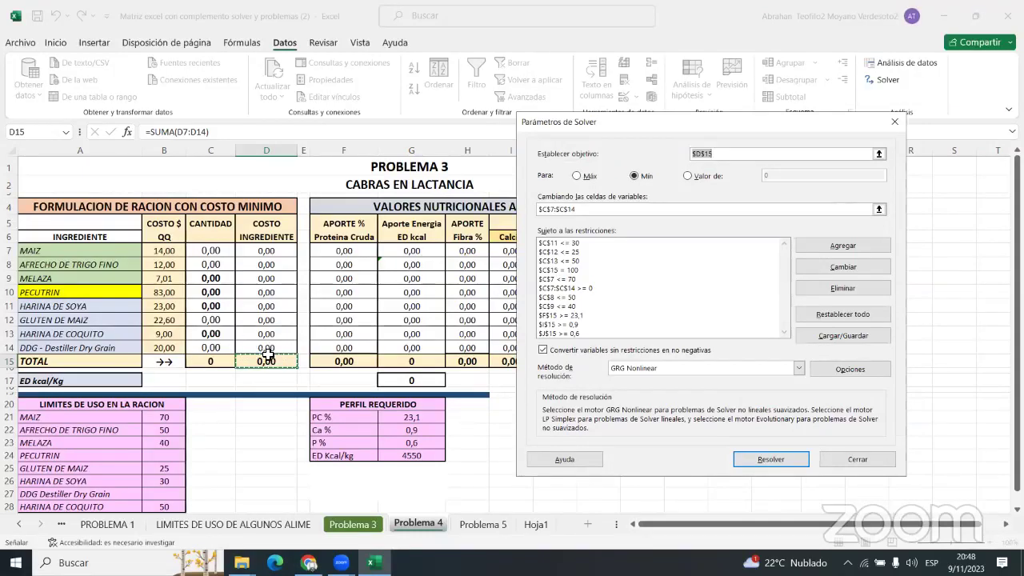
pyautogui.click(577, 176)
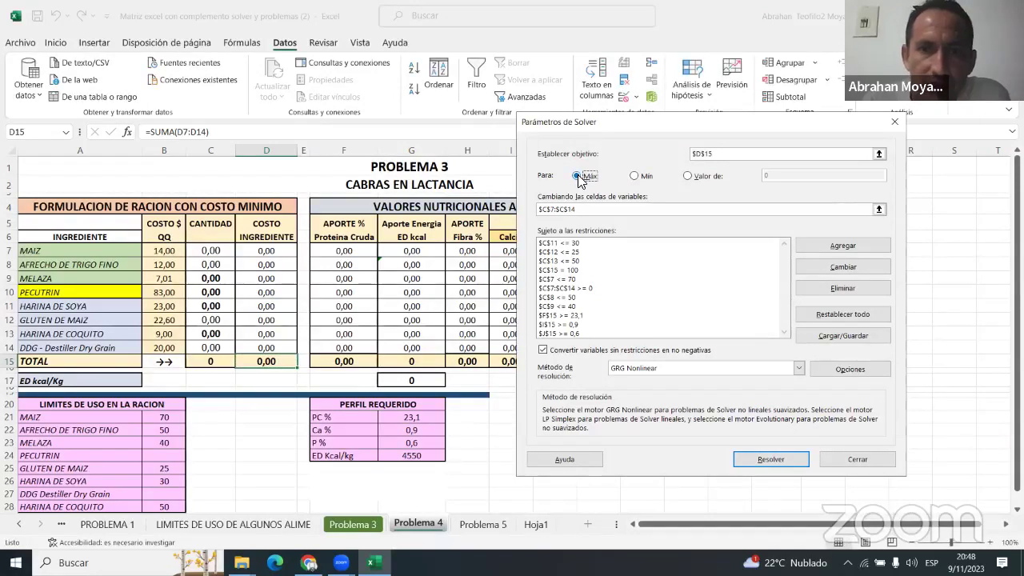
pyautogui.click(635, 177)
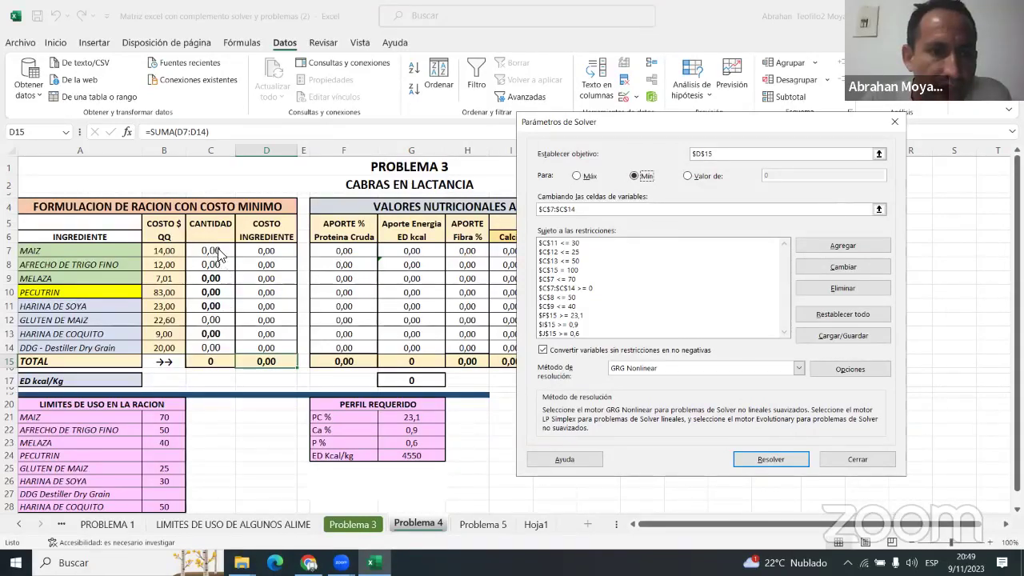
# Step: Review the variable cells $C$7:$C$14 and the listed constraints, then solve with GRG Nonlinear and keep the Solver solution
pyautogui.click(614, 211)
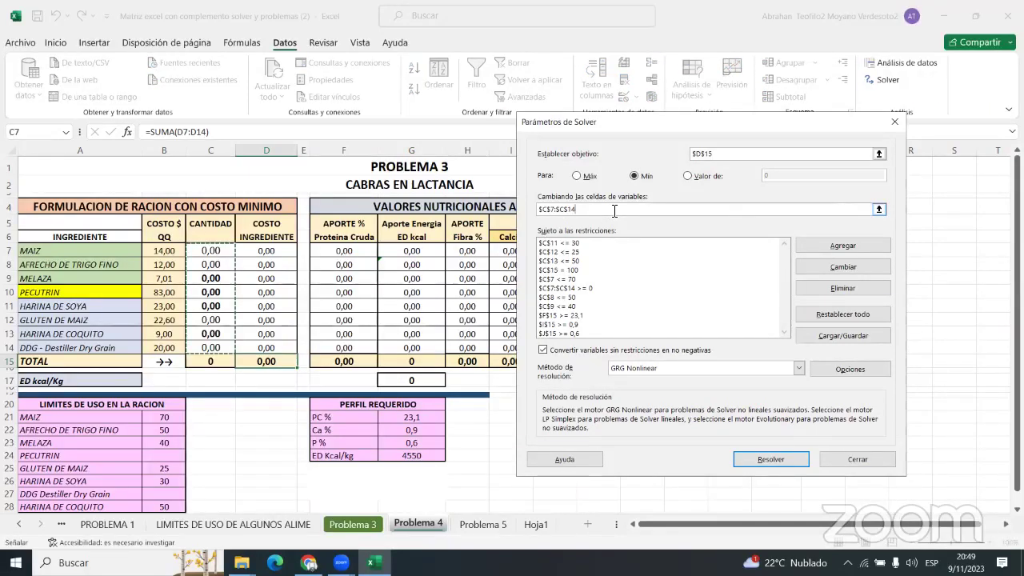
pyautogui.click(628, 252)
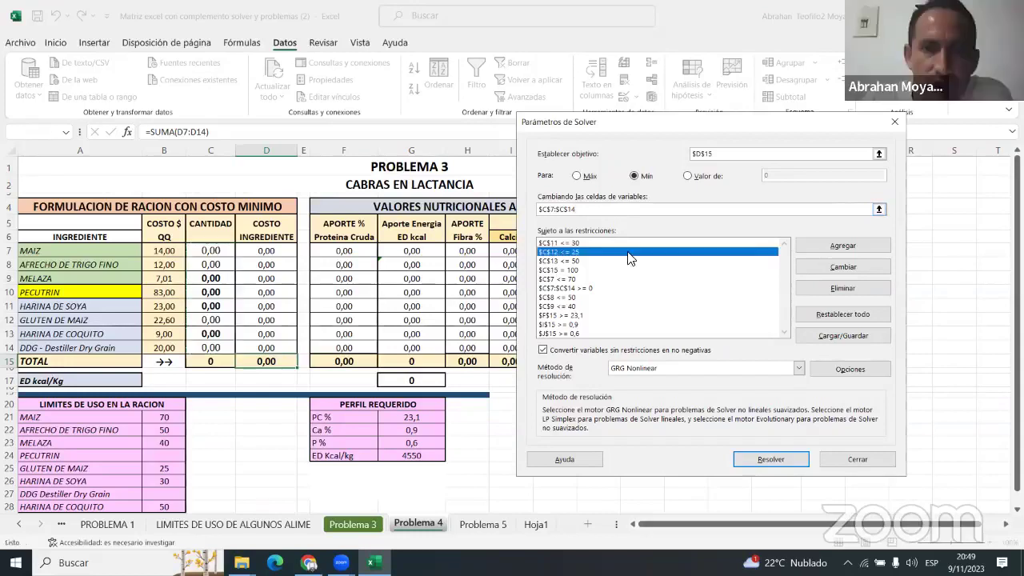
pyautogui.click(572, 242)
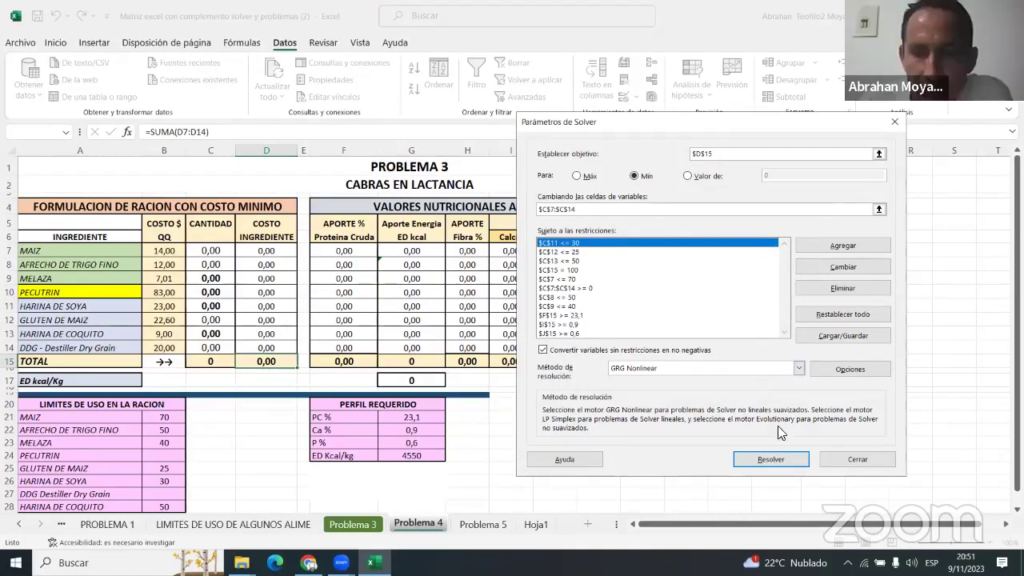
pyautogui.click(761, 458)
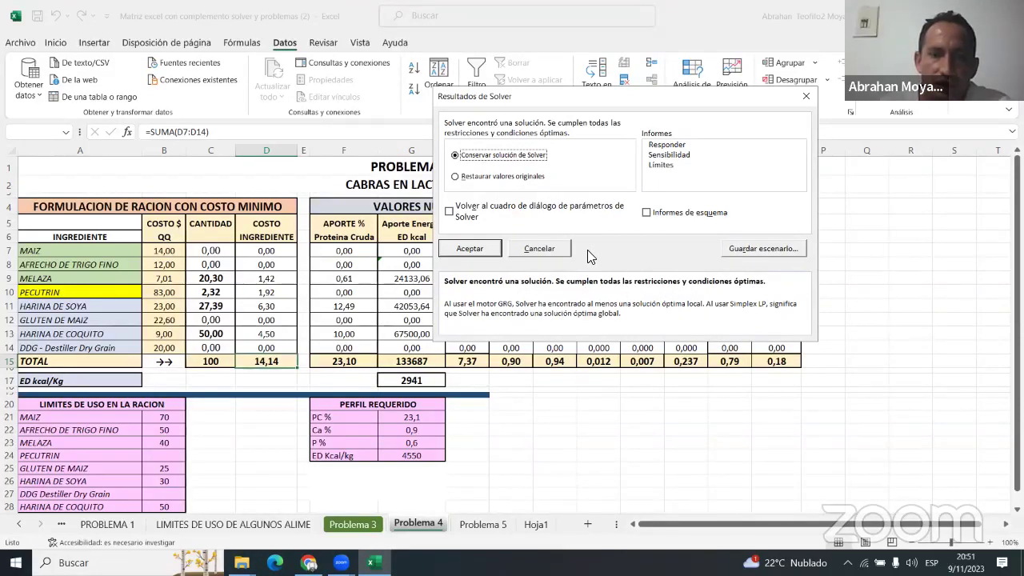
pyautogui.click(471, 248)
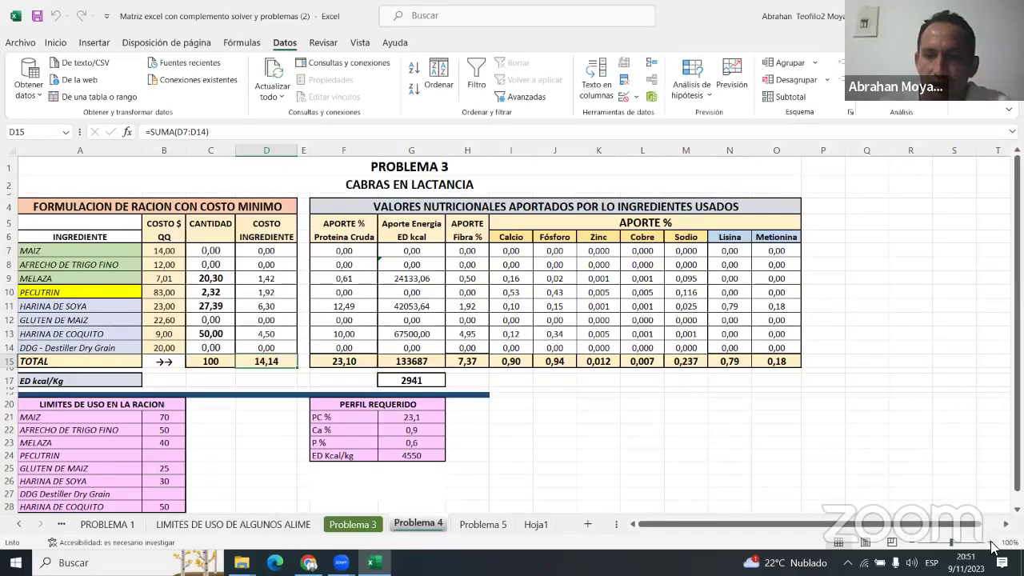
pyautogui.click(992, 545)
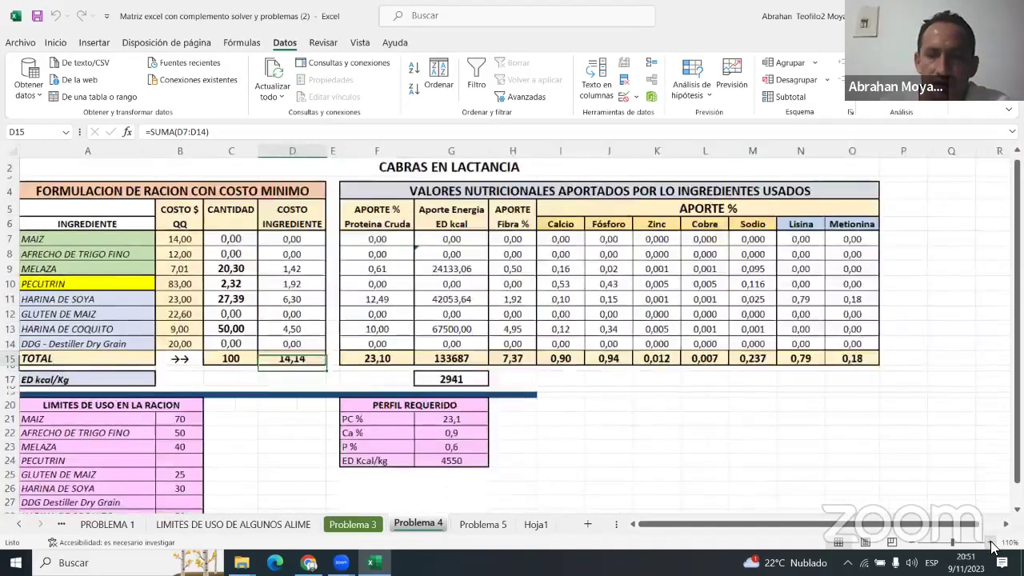
pyautogui.click(992, 544)
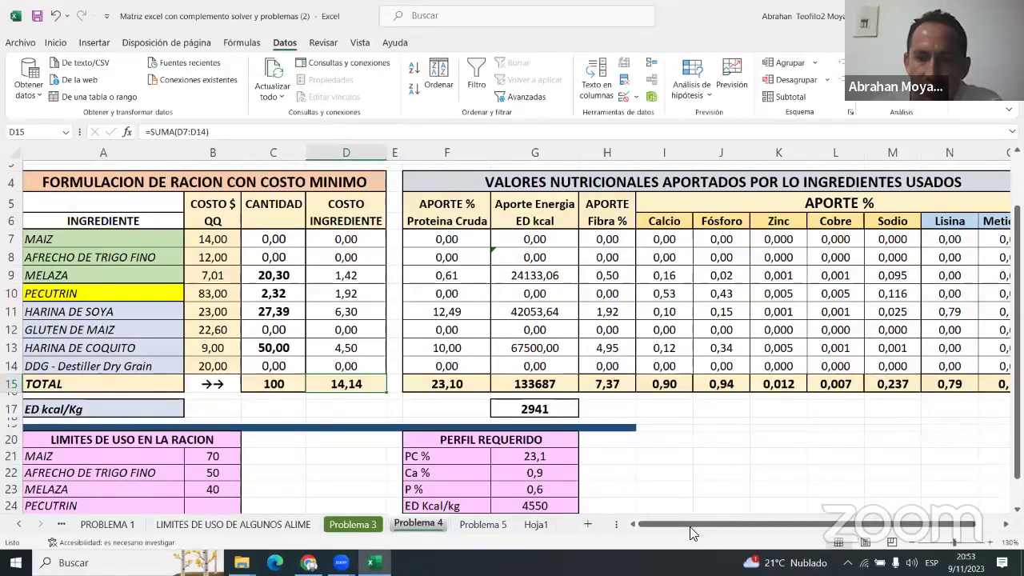
# Step: Examine the TOTAL row 15 cell by cell, from Metionina (O15) back to column A, and return to Proteina Cruda (F15)
pyautogui.moveTo(689, 527); pyautogui.dragTo(760, 524)
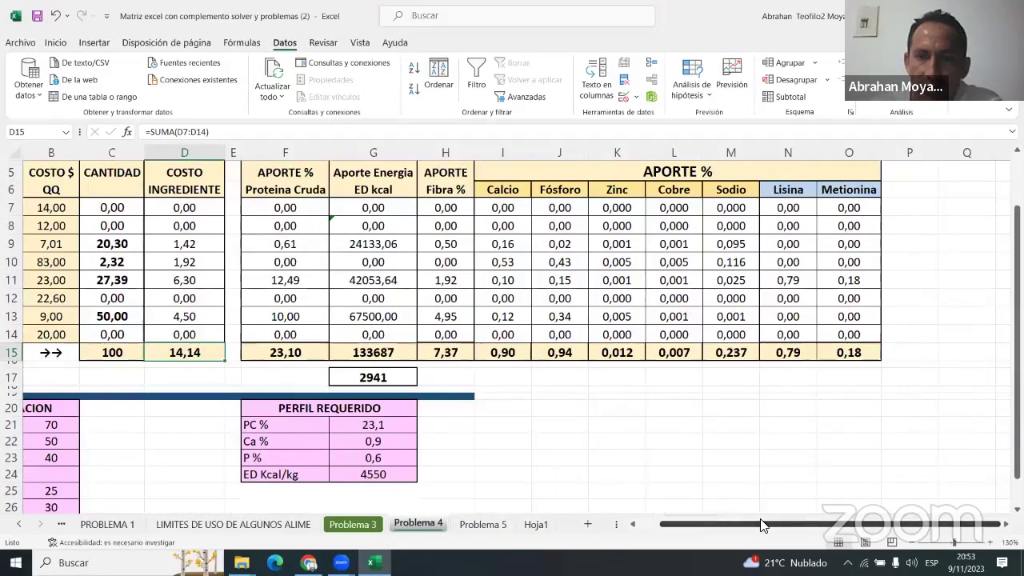
pyautogui.click(842, 354)
pyautogui.press('Left')
pyautogui.press('Left')
pyautogui.press('Left')
pyautogui.press('Left')
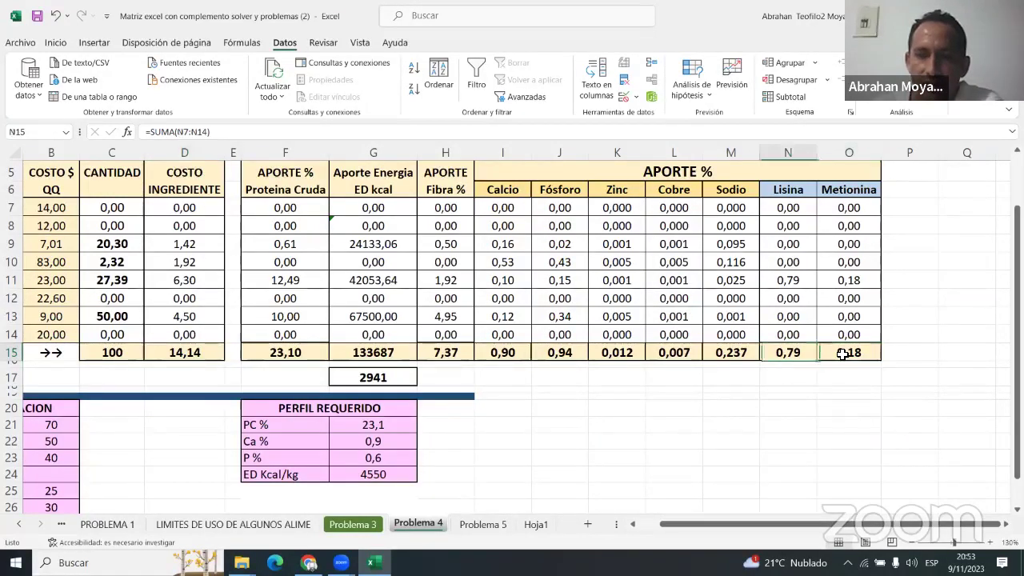
pyautogui.press('Left')
pyautogui.press('Left')
pyautogui.press('Left')
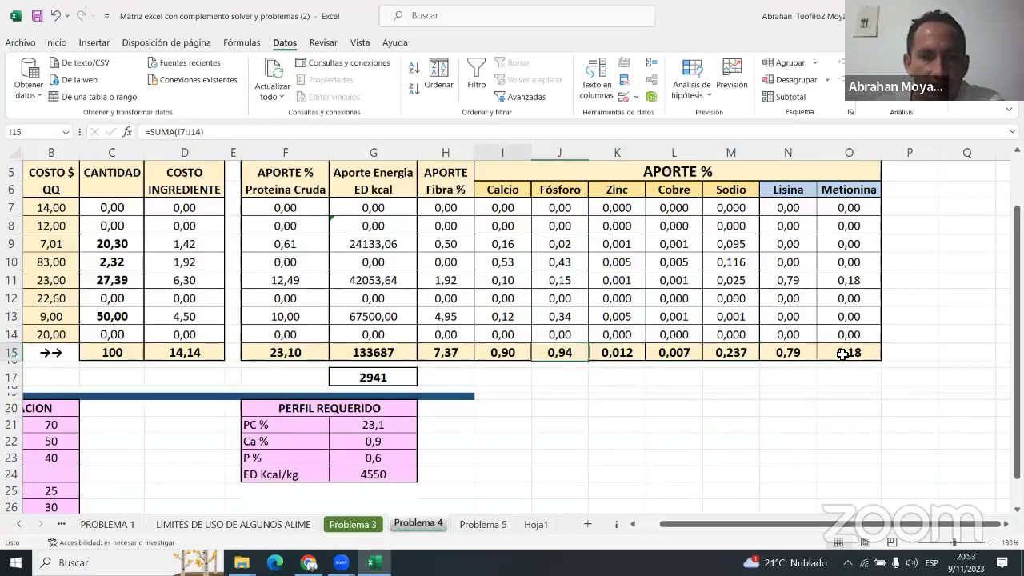
pyautogui.press('Left')
pyautogui.press('Left')
pyautogui.press('Left')
pyautogui.press('Left')
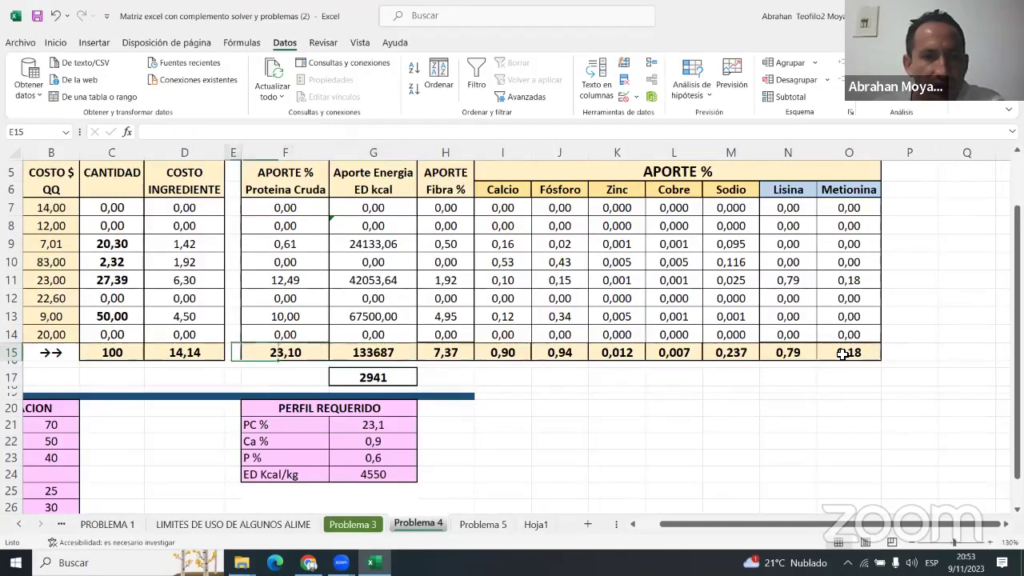
pyautogui.press('Left')
pyautogui.press('Left')
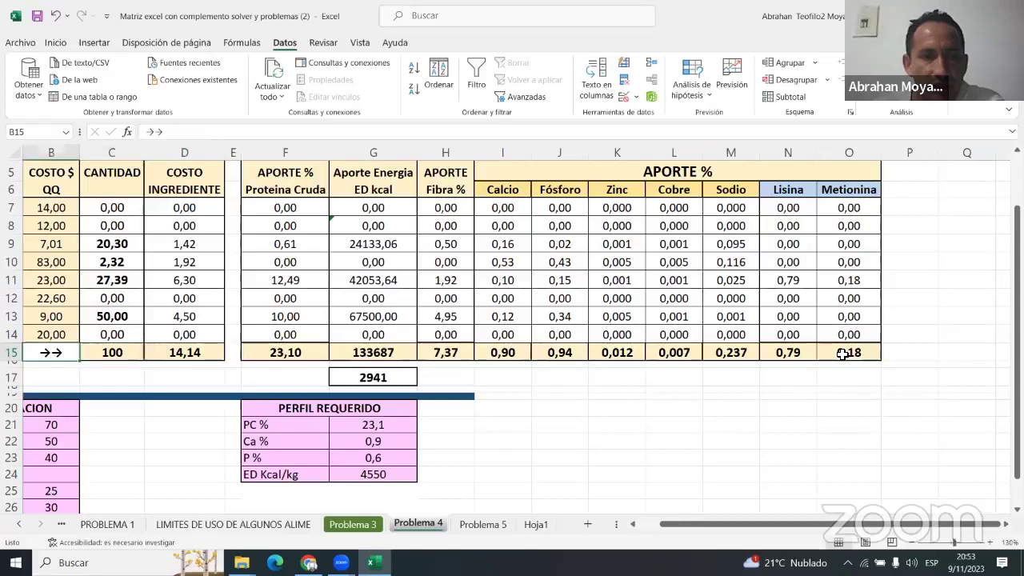
pyautogui.press('Left')
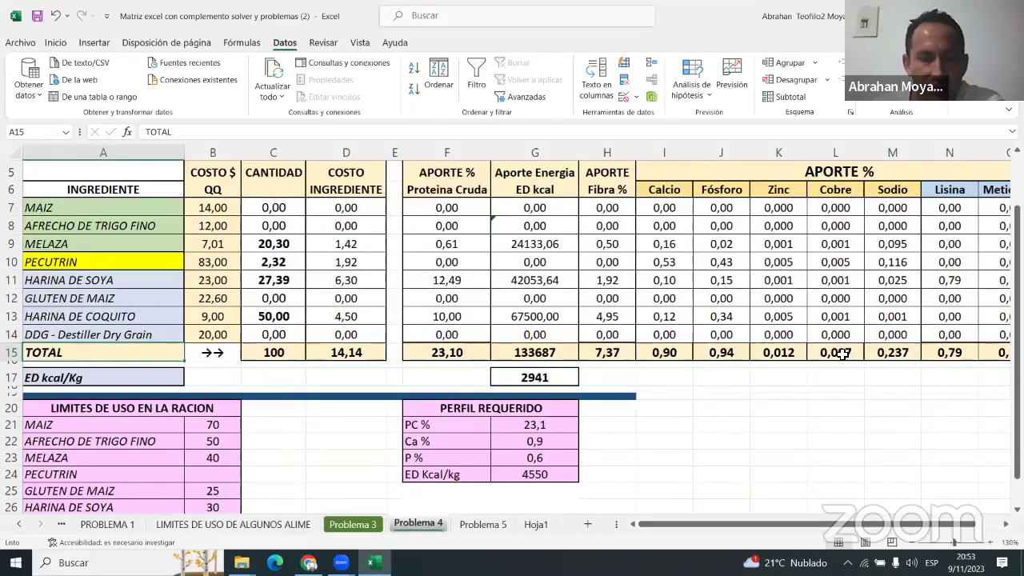
pyautogui.press('Right')
pyautogui.press('Right')
pyautogui.press('Right')
pyautogui.press('Right')
pyautogui.press('Right')
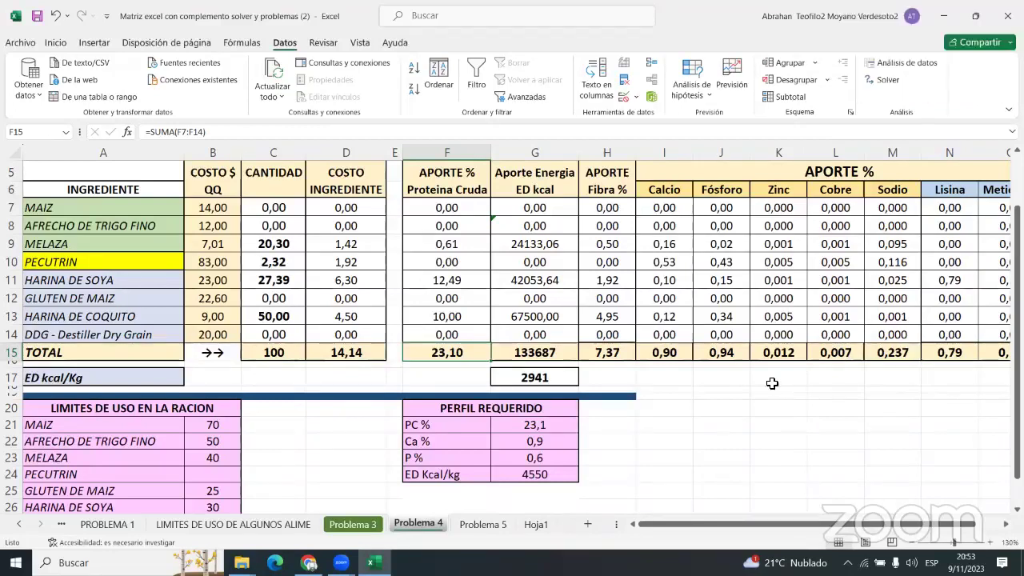
# Step: Open Solver and add a constraint setting the Lisina total $N$15 >= 0,79
pyautogui.click(620, 357)
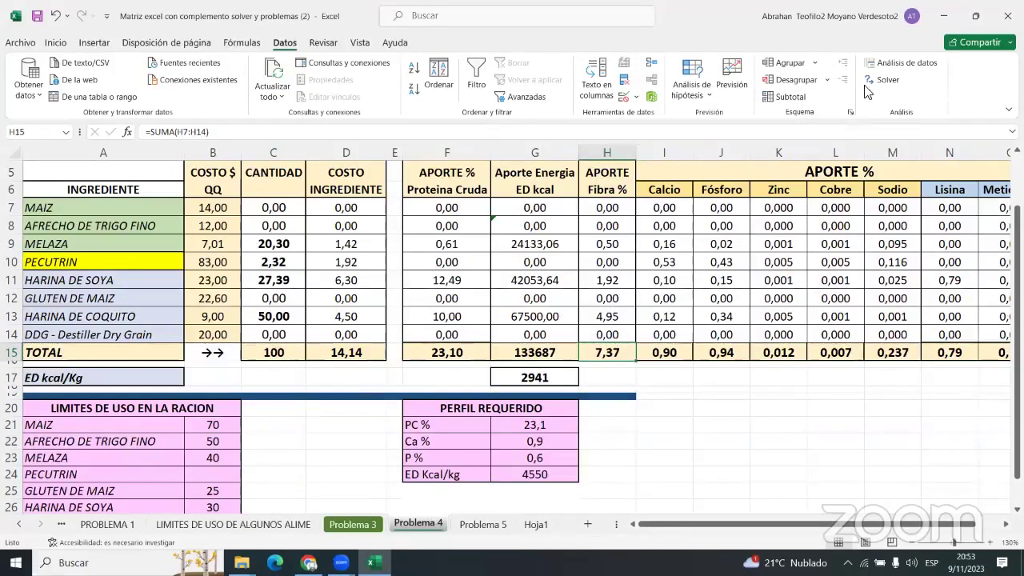
pyautogui.click(900, 80)
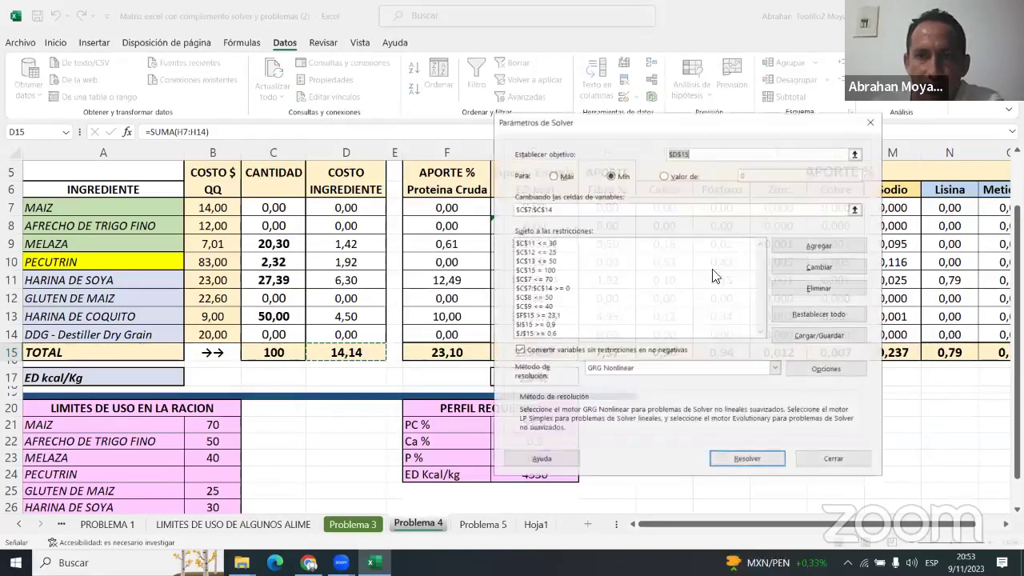
pyautogui.click(827, 243)
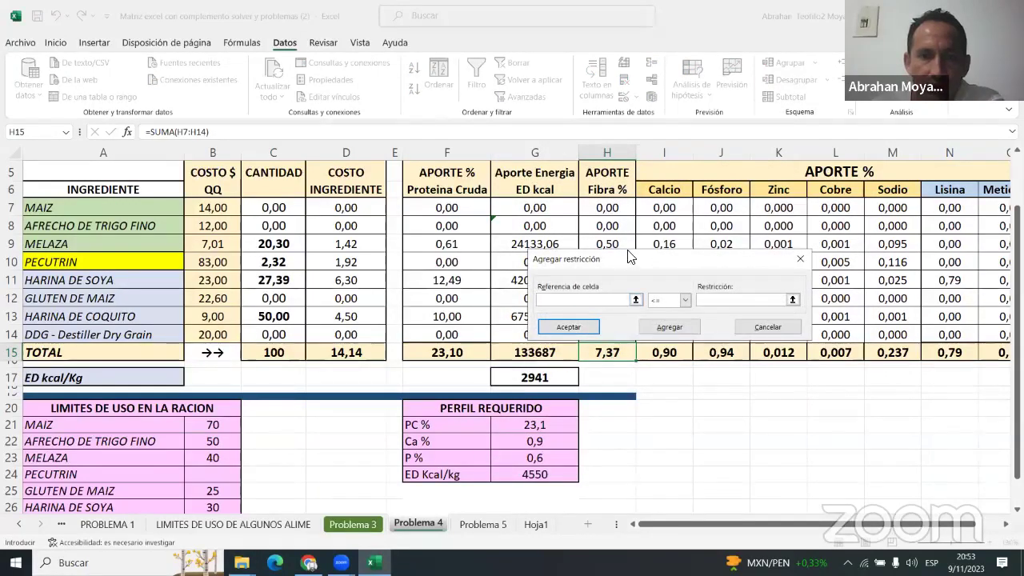
pyautogui.moveTo(628, 260); pyautogui.dragTo(499, 250)
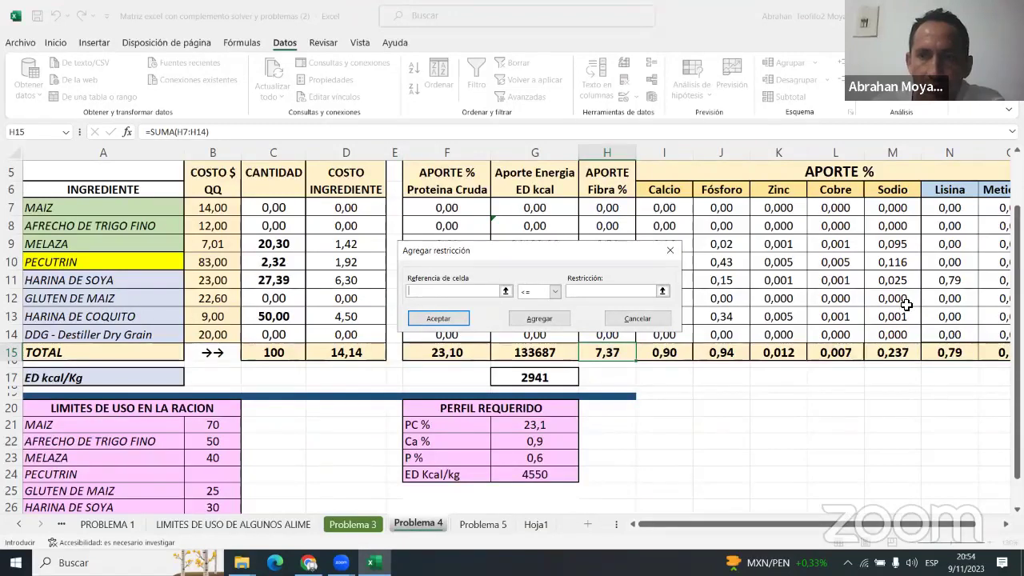
pyautogui.click(952, 356)
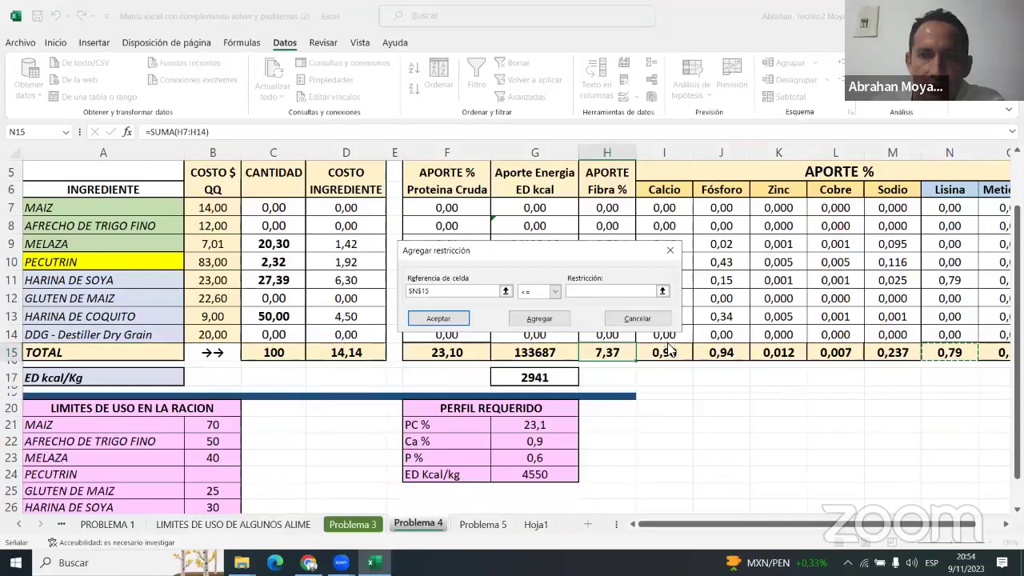
pyautogui.click(555, 291)
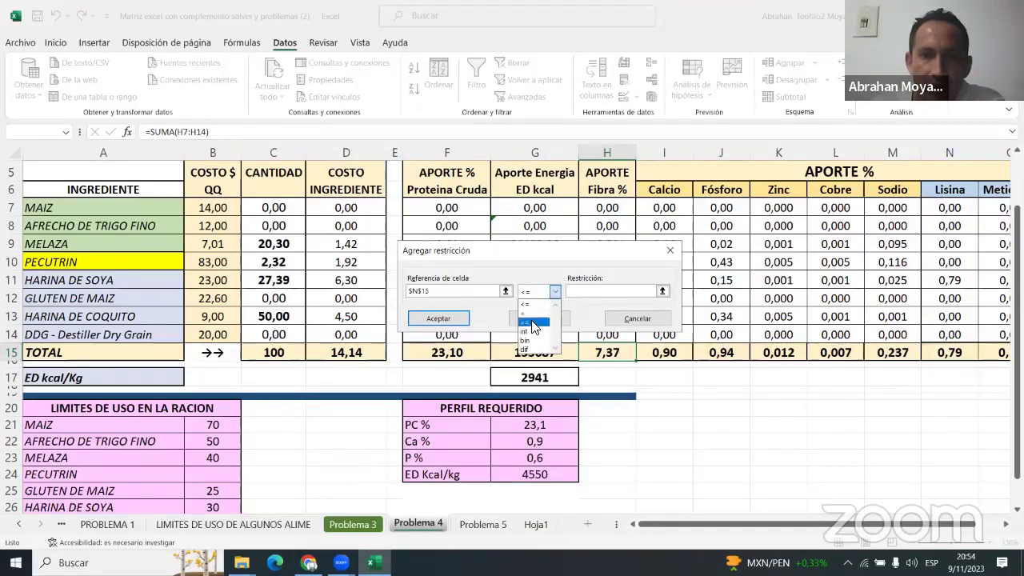
pyautogui.click(534, 323)
pyautogui.click(583, 292)
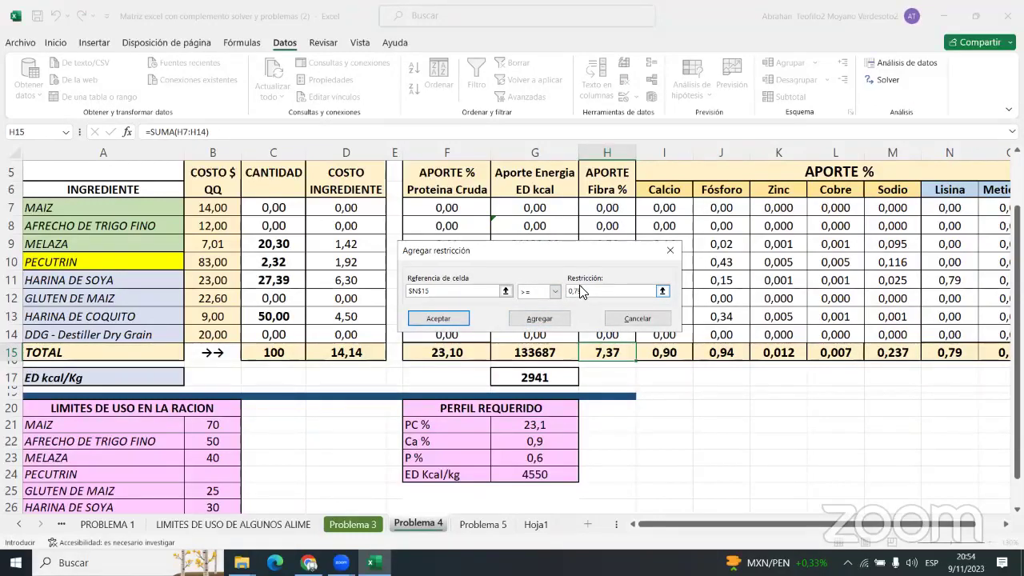
pyautogui.click(523, 319)
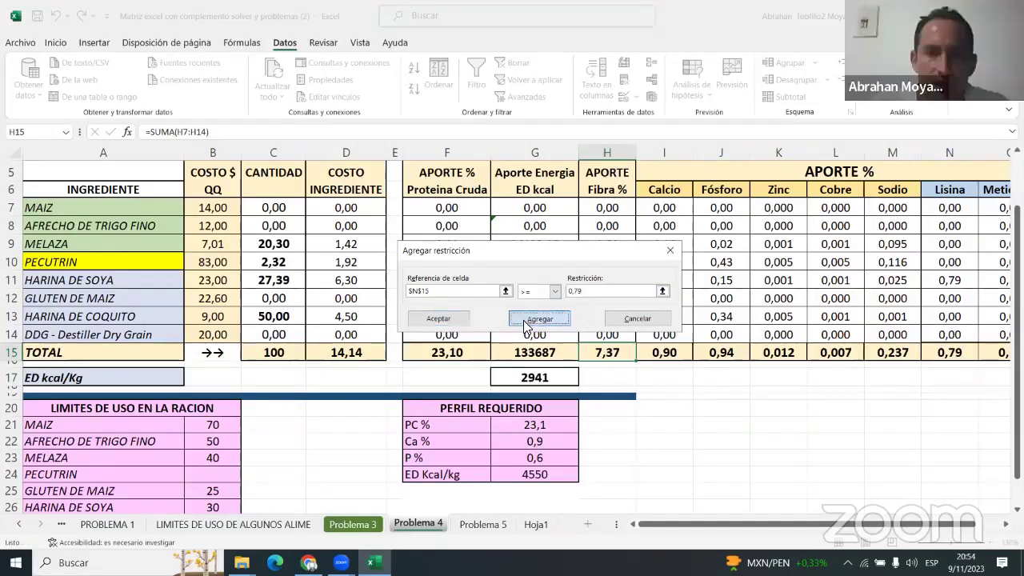
# Step: Add a Solver constraint setting the Metionina total $O$15 >= 0,18, and close the constraint dialog
pyautogui.click(994, 357)
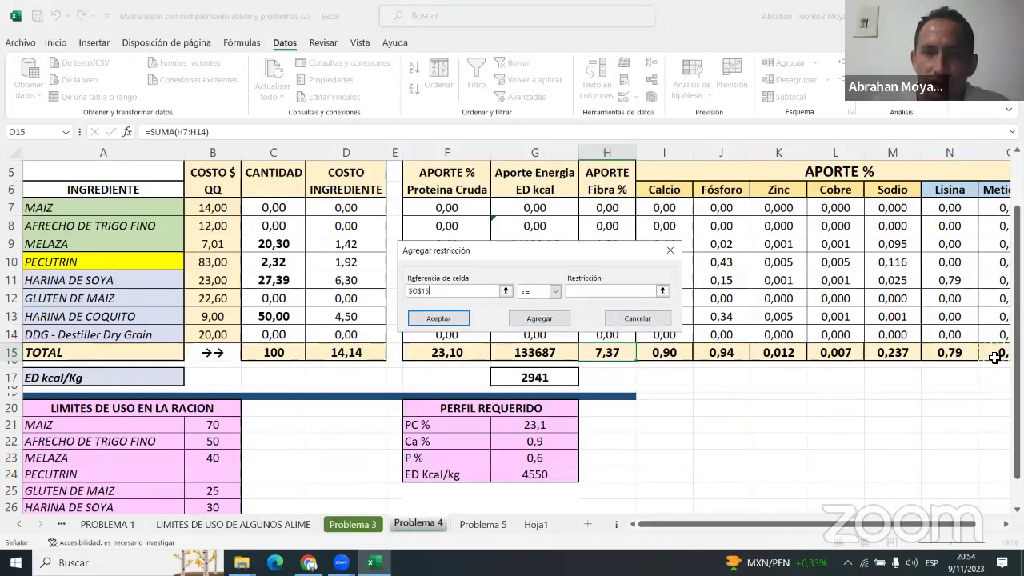
pyautogui.click(555, 292)
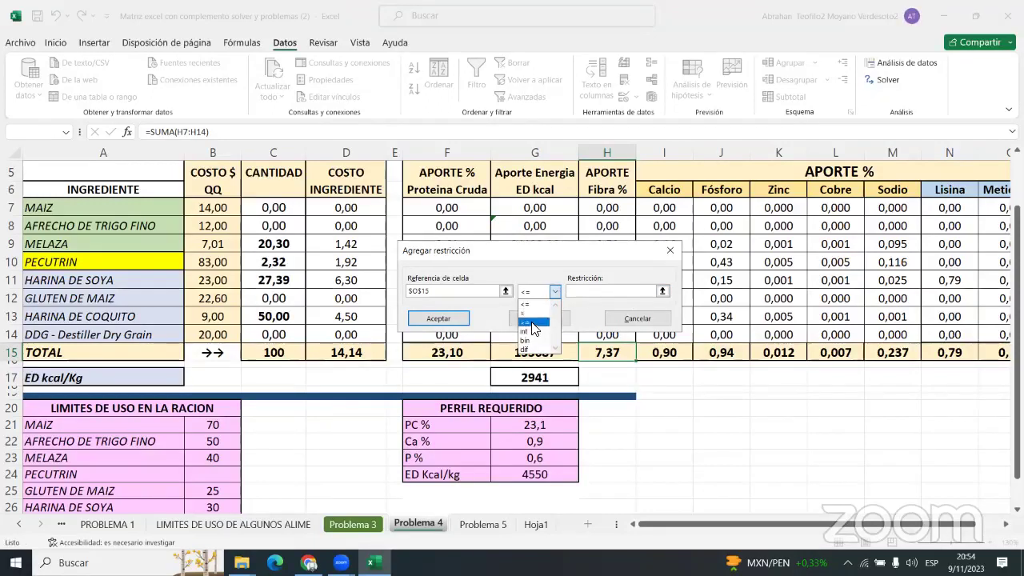
pyautogui.click(533, 322)
pyautogui.click(583, 292)
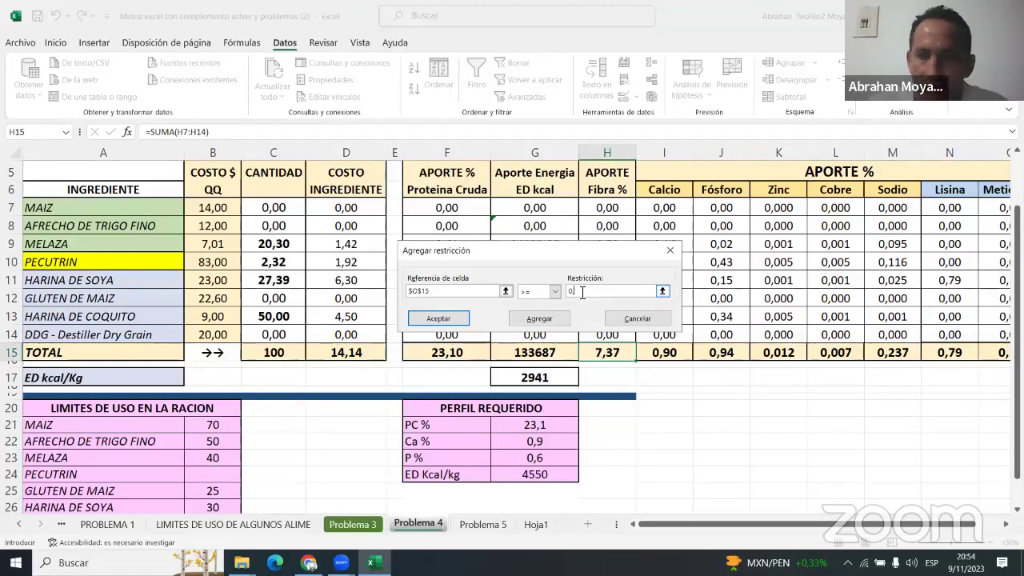
pyautogui.write('0,')
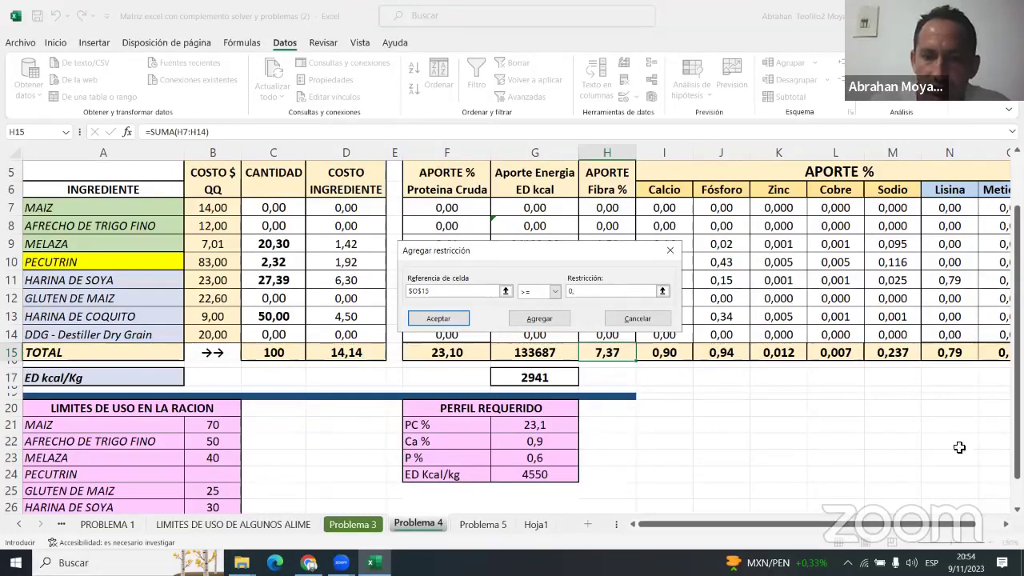
pyautogui.press('BackSpace')
pyautogui.hscroll(1, 796, 525)
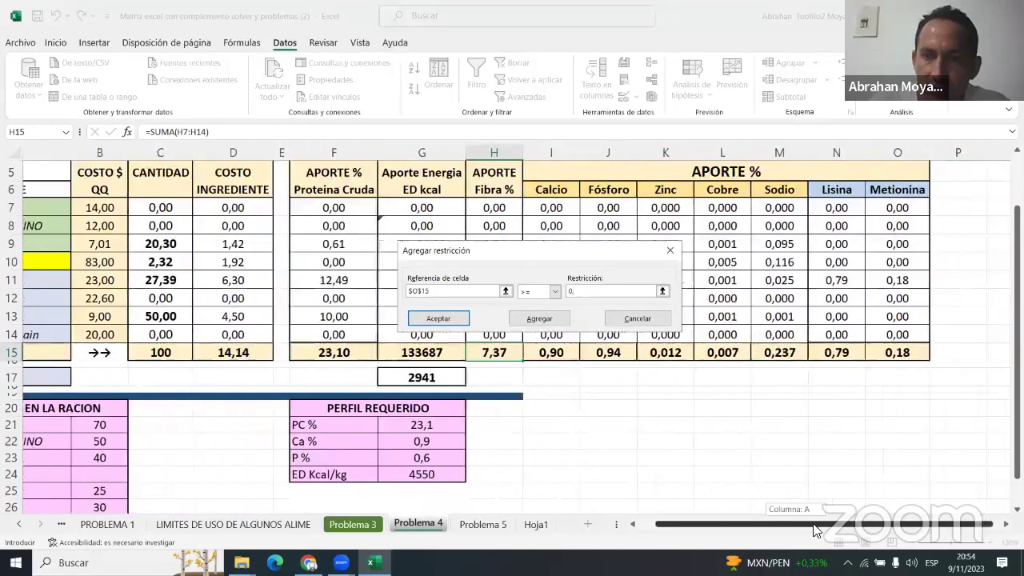
pyautogui.hscroll(-1, 783, 527)
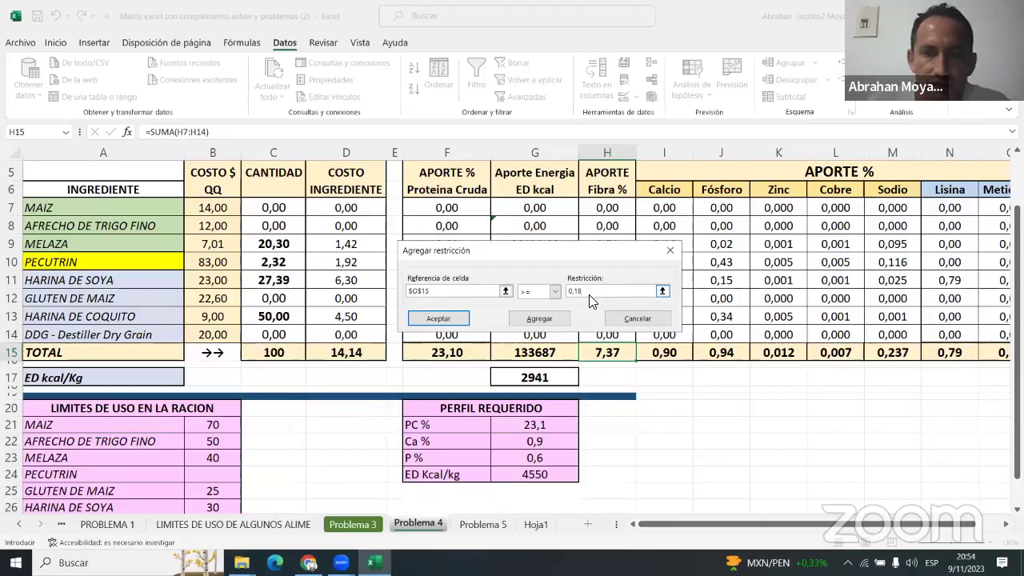
pyautogui.click(527, 321)
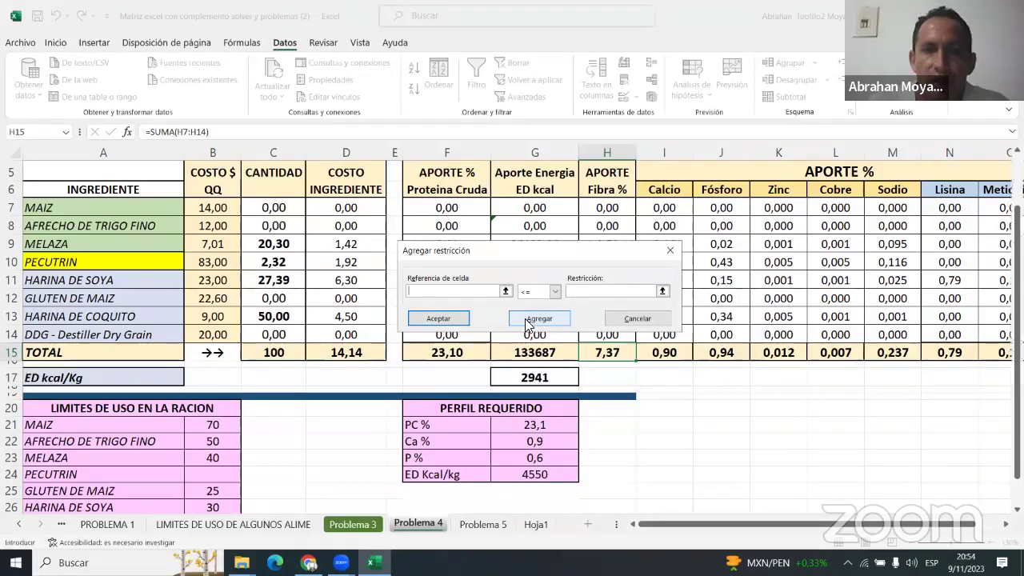
pyautogui.click(454, 317)
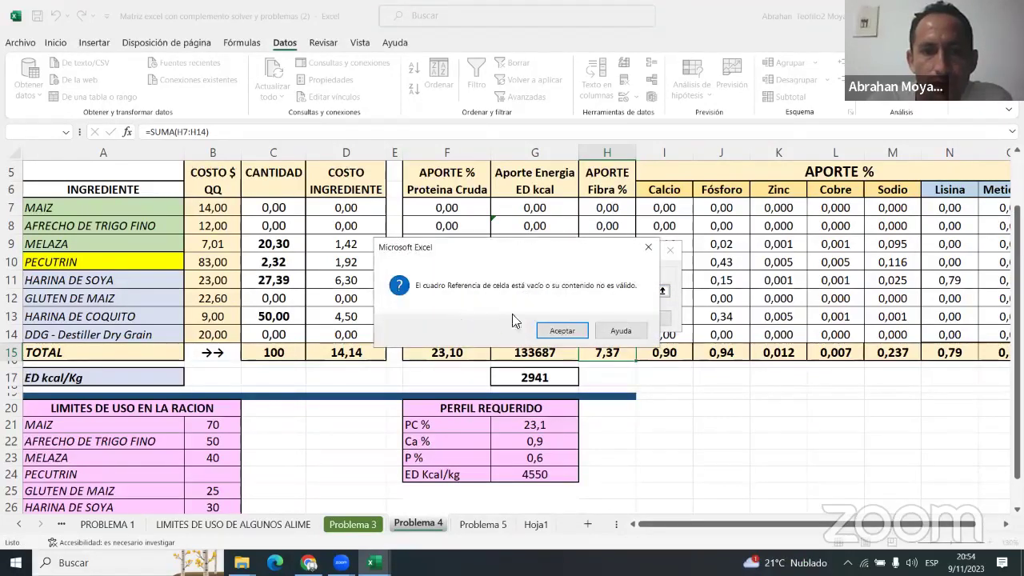
pyautogui.click(560, 331)
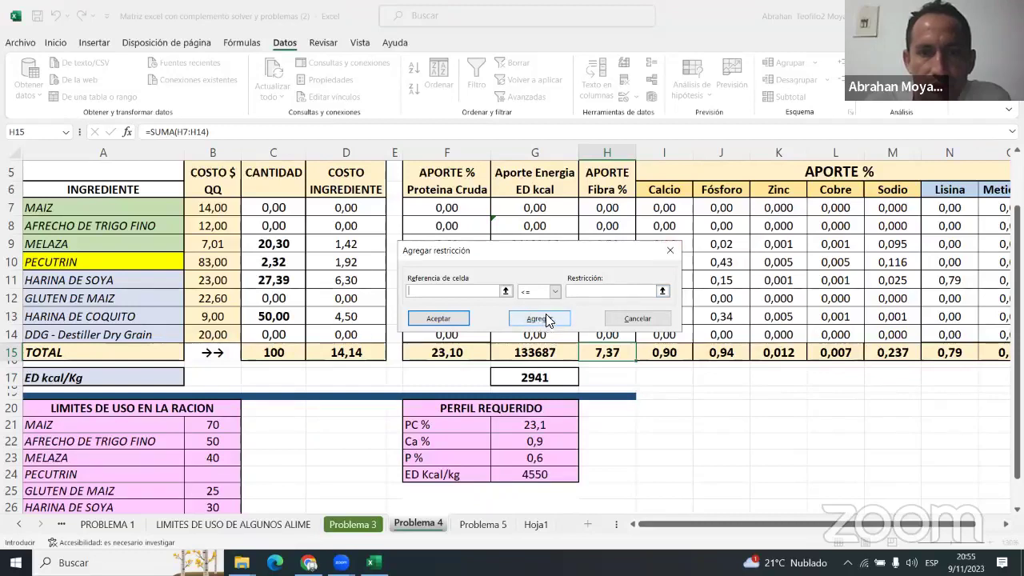
pyautogui.click(668, 250)
# Step: Reopen Solver and delete the Lisina constraint $N$15 >= 0,79 from the constraint list
pyautogui.click(872, 86)
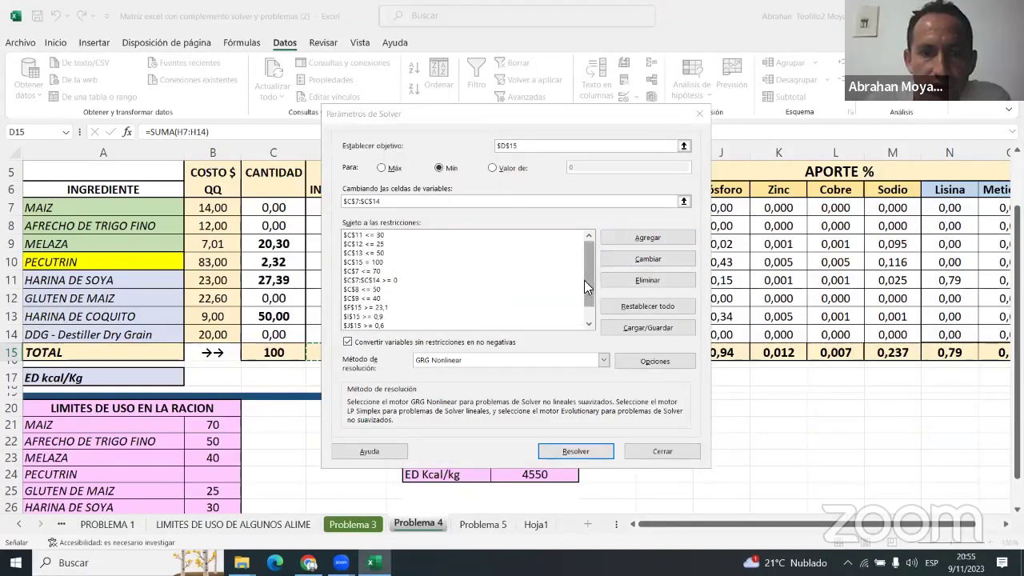
pyautogui.click(587, 323)
pyautogui.click(587, 324)
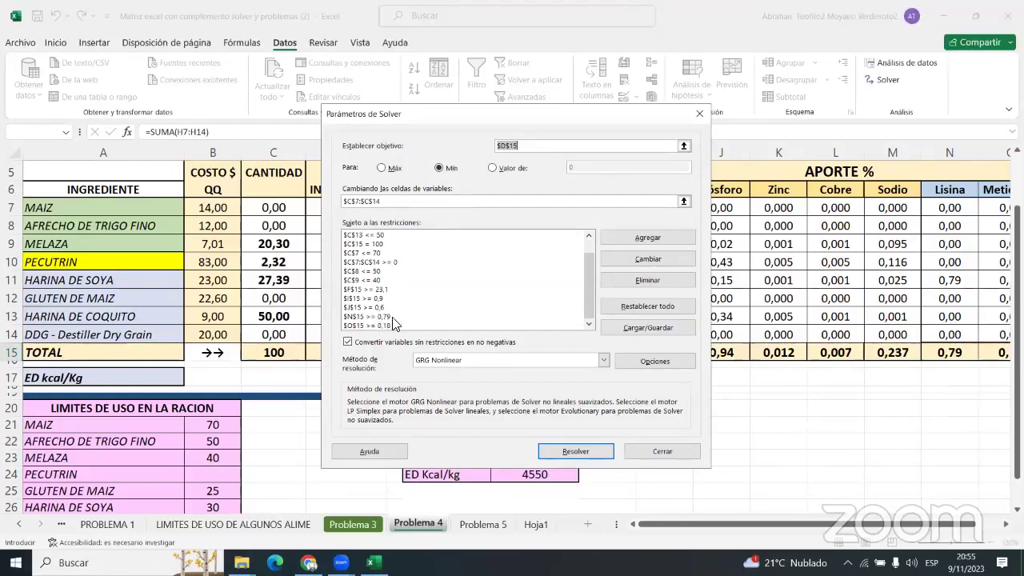
pyautogui.click(374, 317)
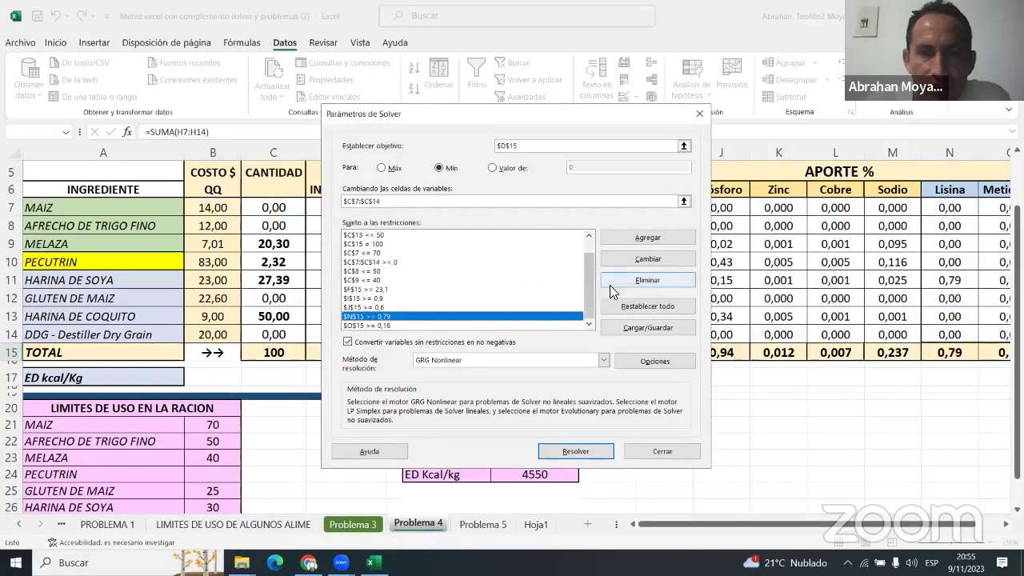
pyautogui.click(637, 281)
pyautogui.press('Escape')
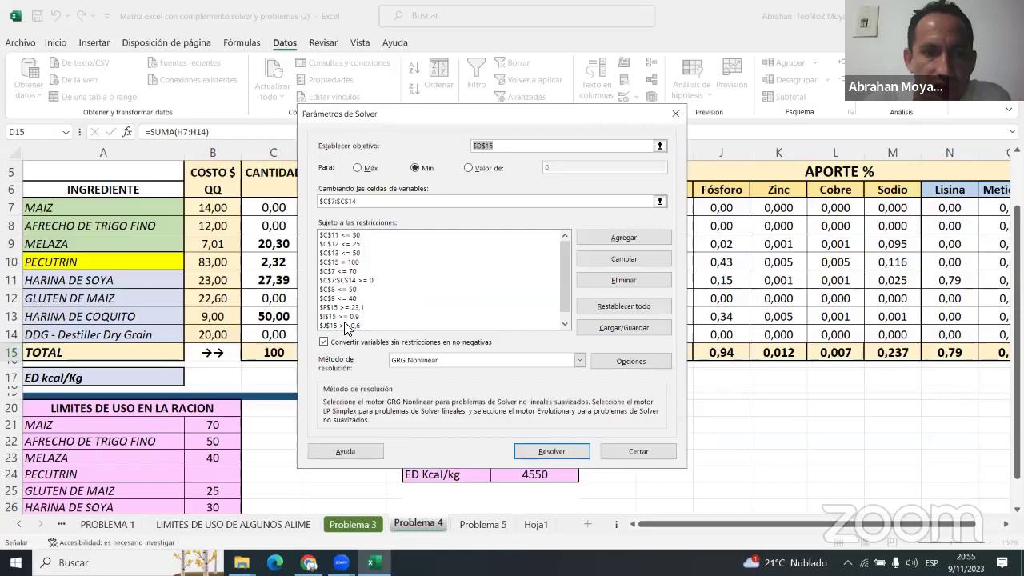
# Step: Delete the phosphorus constraint $J$15 >= 0,6, check the remaining constraints in Solver, and close it without solving
pyautogui.click(345, 325)
pyautogui.click(618, 275)
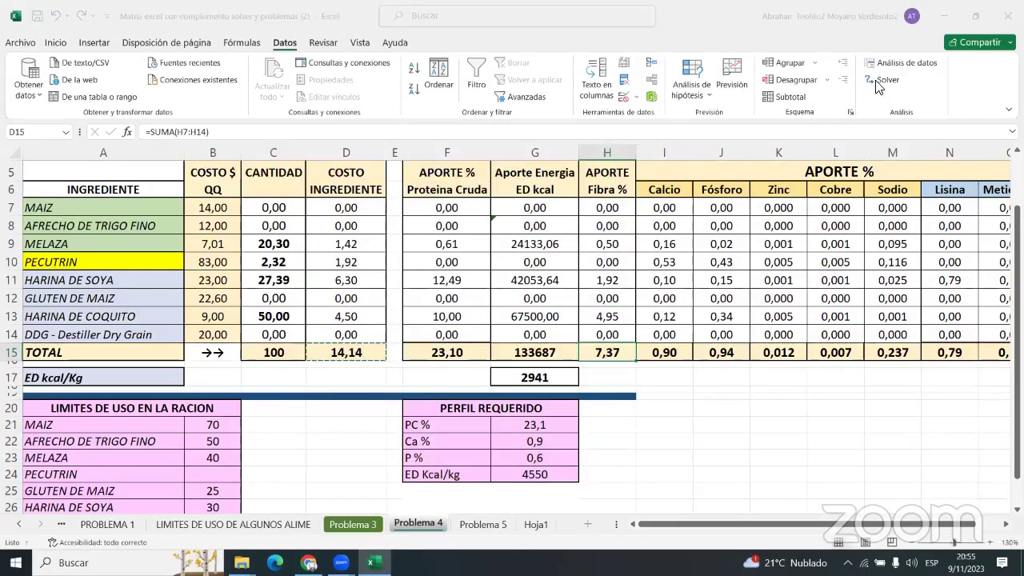
pyautogui.click(880, 81)
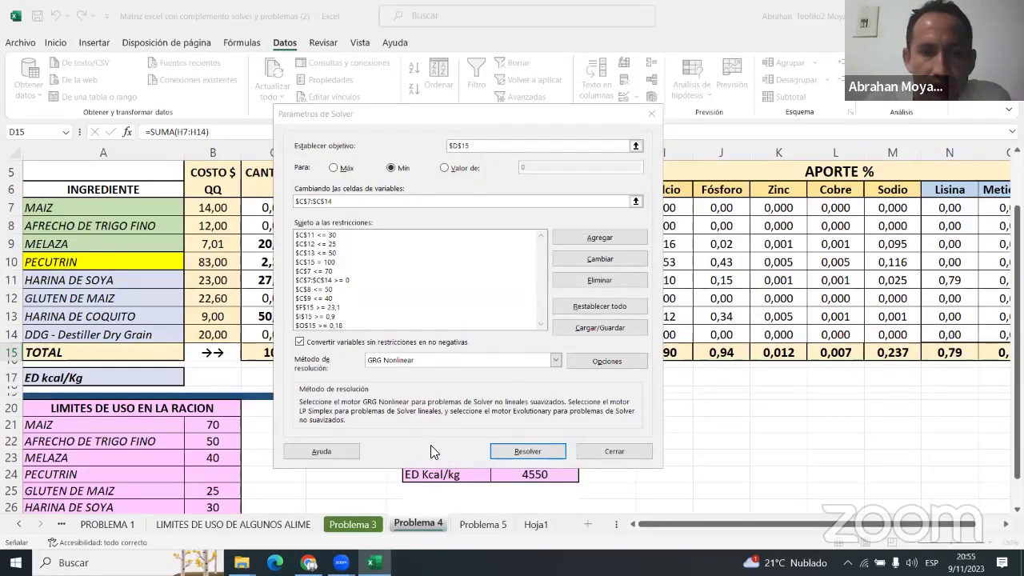
pyautogui.click(651, 114)
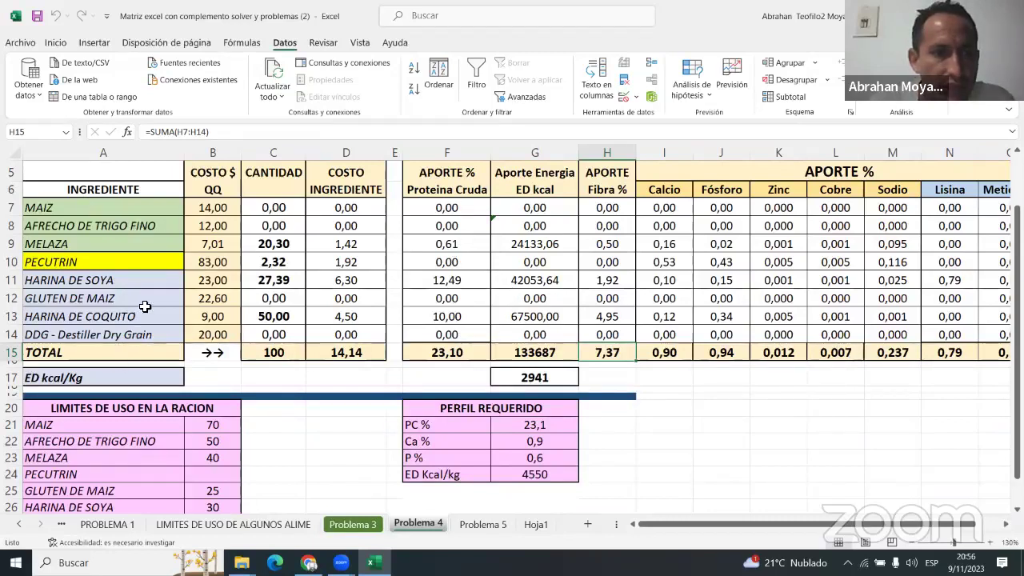
# Step: Switch to the MATRIZ sheet at the start of the workbook and enlarge its view to 90%
pyautogui.click(20, 525)
pyautogui.click(20, 525)
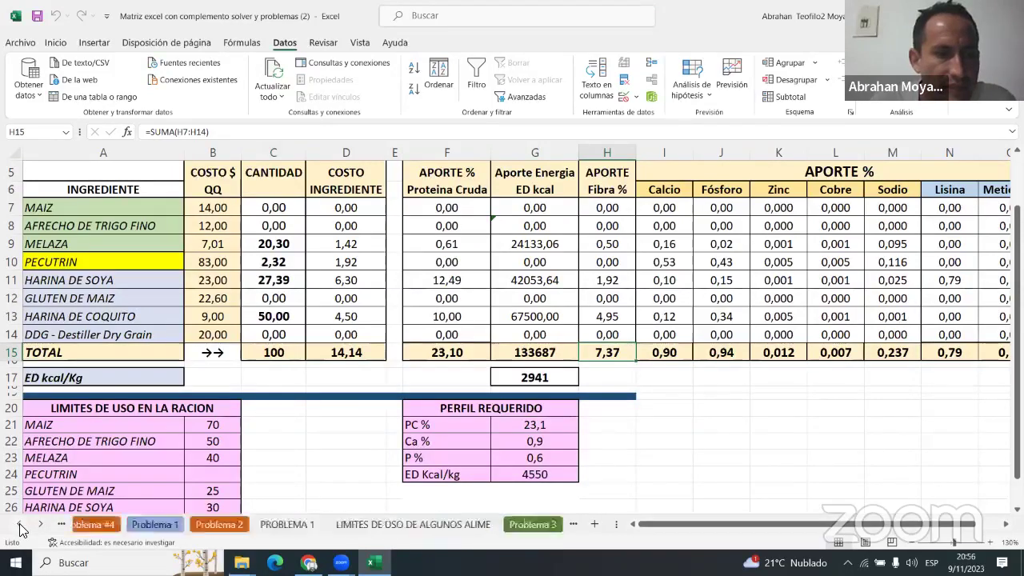
pyautogui.click(20, 526)
pyautogui.click(20, 525)
pyautogui.click(20, 525)
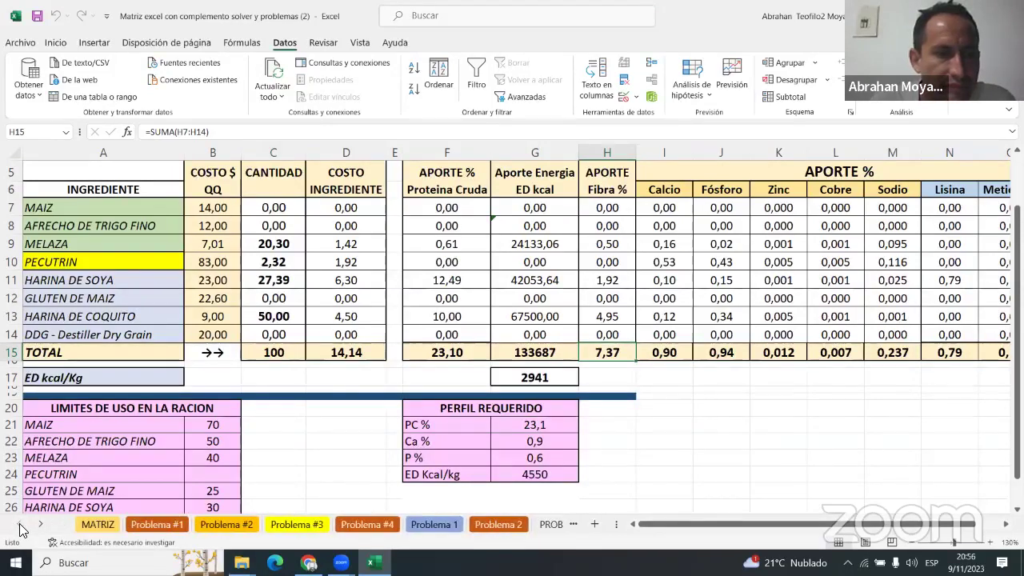
pyautogui.click(93, 532)
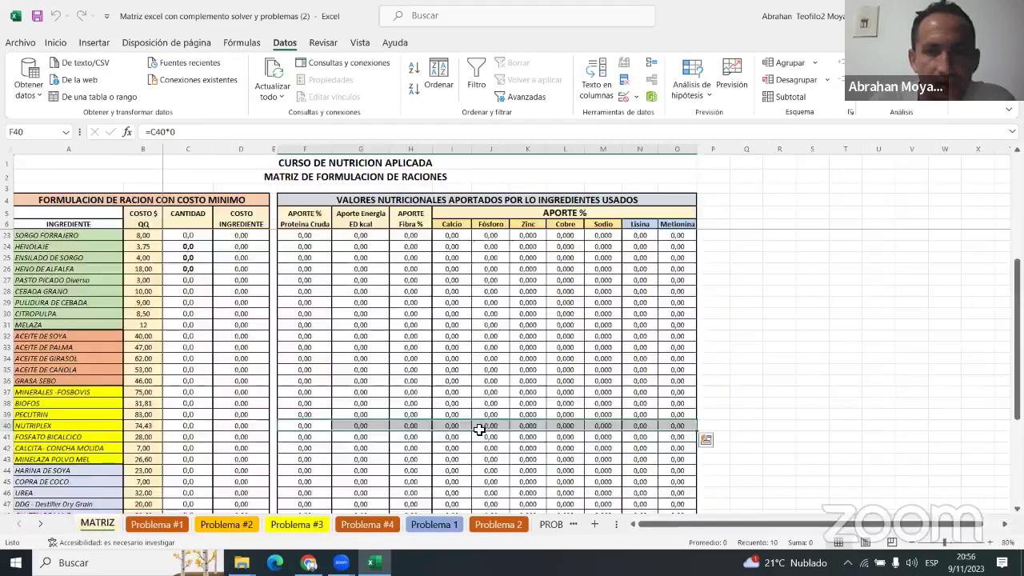
pyautogui.click(989, 543)
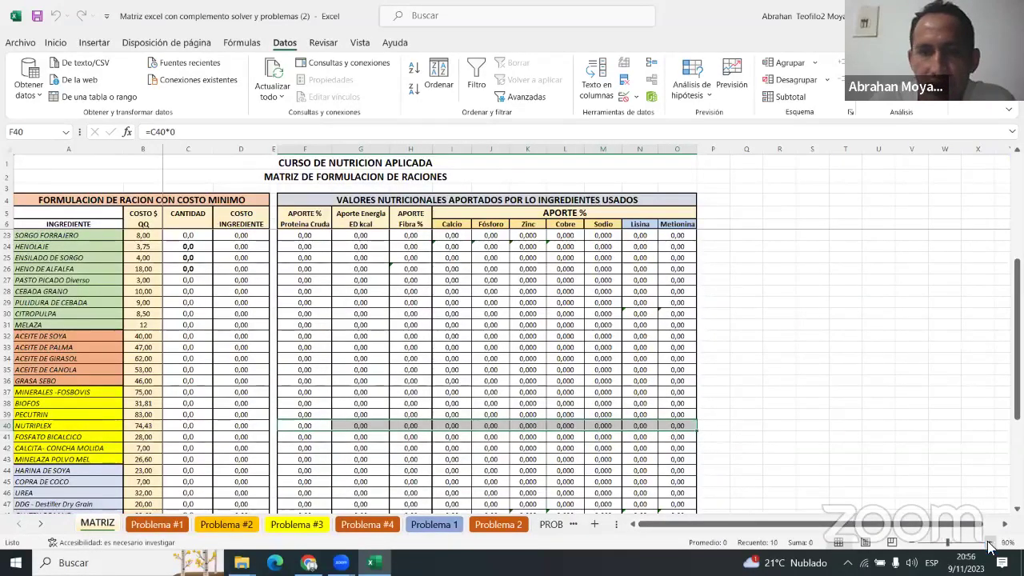
# Step: Enlarge the MATRIZ sheet's view to 120% and return to the start of its ingredient list
pyautogui.click(989, 543)
pyautogui.click(989, 543)
pyautogui.click(989, 543)
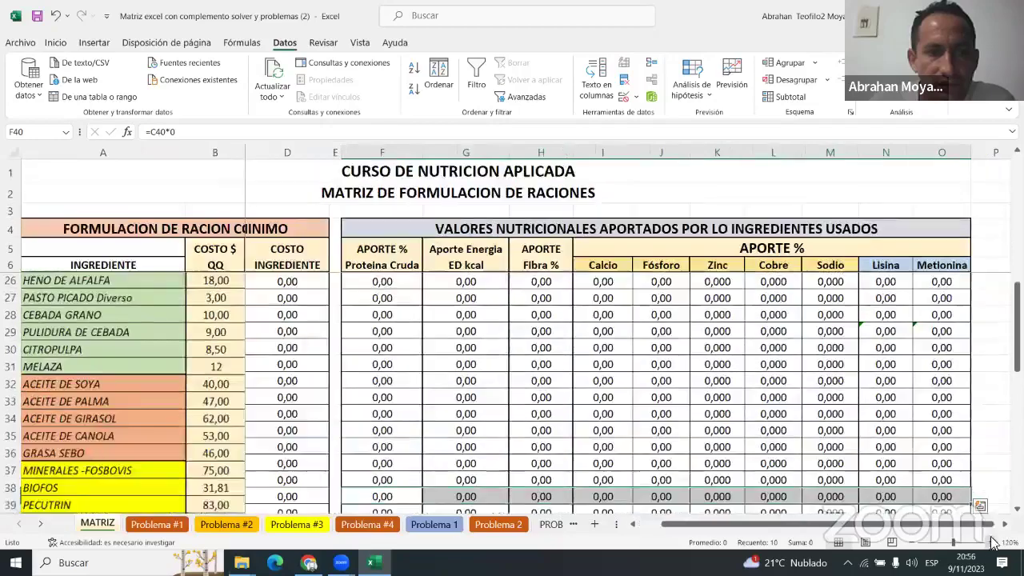
pyautogui.moveTo(1016, 364); pyautogui.dragTo(1017, 285)
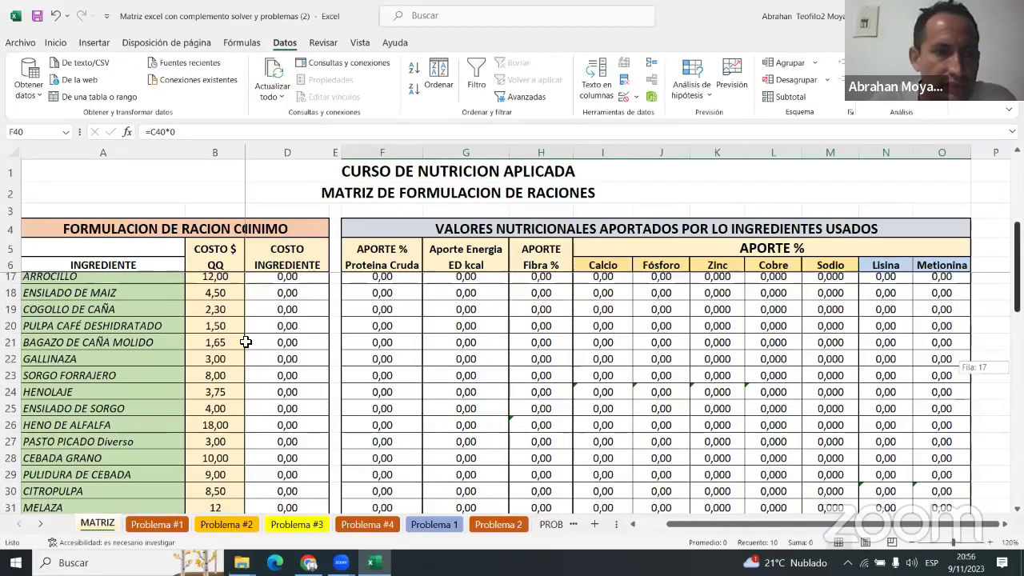
pyautogui.click(126, 350)
pyautogui.press('Up')
pyautogui.press('Up')
pyautogui.press('Up')
pyautogui.press('Up')
pyautogui.press('Up')
pyautogui.press('Up')
pyautogui.press('Up')
pyautogui.press('Up')
pyautogui.press('Up')
pyautogui.press('Up')
pyautogui.press('Up')
pyautogui.press('Up')
pyautogui.press('Up')
pyautogui.press('Up')
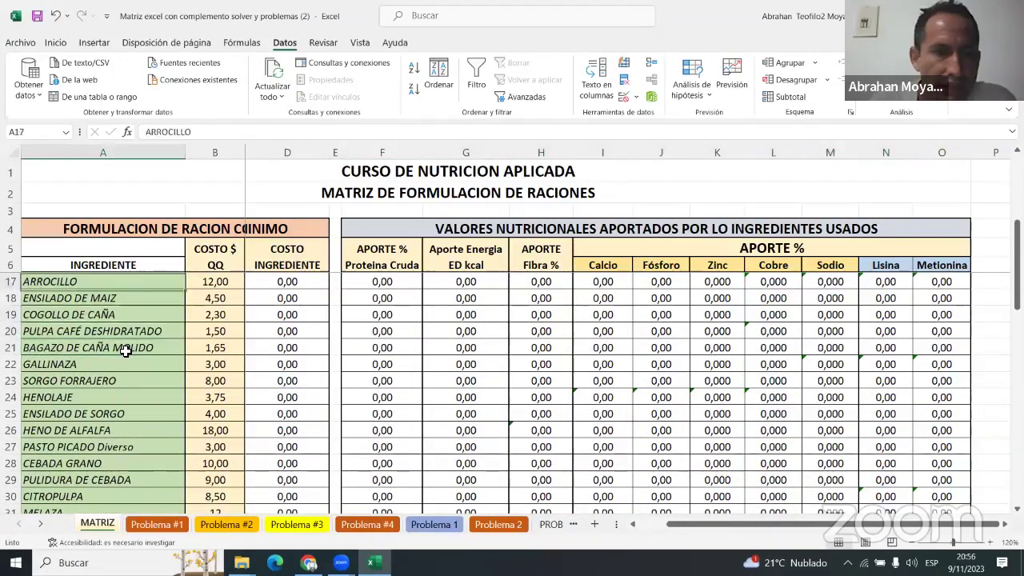
pyautogui.press('Up')
pyautogui.press('Up')
pyautogui.press('Up')
pyautogui.press('Up')
pyautogui.press('Up')
pyautogui.press('Up')
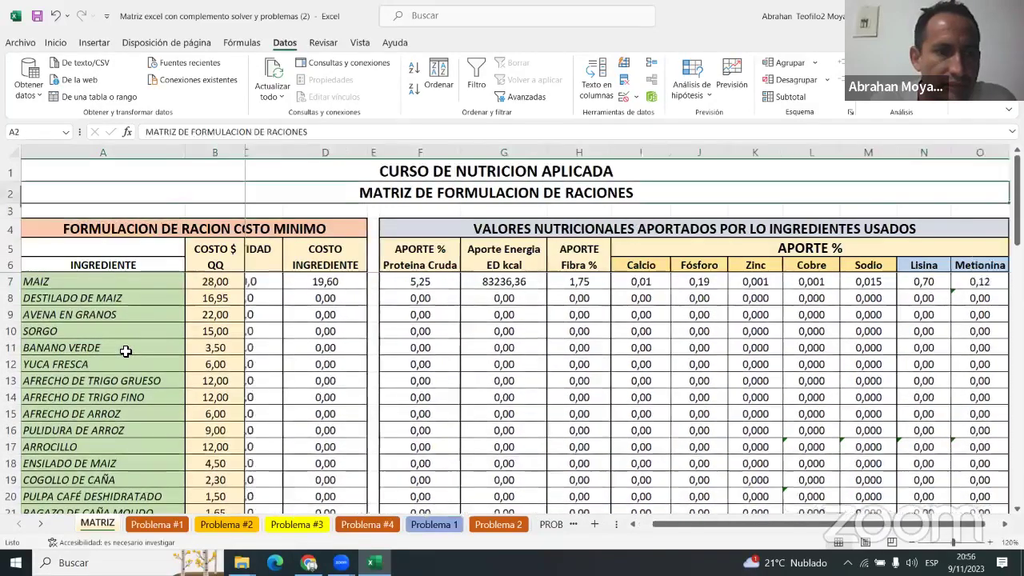
# Step: Review the MATRIZ ingredients and their costs from MAIZ down to the TOTAL and ED kcal/Kg rows
pyautogui.press('Down')
pyautogui.press('Down')
pyautogui.press('Down')
pyautogui.press('Down')
pyautogui.press('Down')
pyautogui.press('Down')
pyautogui.press('Down')
pyautogui.press('Down')
pyautogui.press('Down')
pyautogui.press('Down')
pyautogui.press('Down')
pyautogui.press('Down')
pyautogui.press('Down')
pyautogui.press('Down')
pyautogui.press('Down')
pyautogui.press('Down')
pyautogui.press('Down')
pyautogui.press('Down')
pyautogui.press('Down')
pyautogui.press('Down')
pyautogui.press('Down')
pyautogui.press('Down')
pyautogui.press('Down')
pyautogui.press('Down')
pyautogui.press('Down')
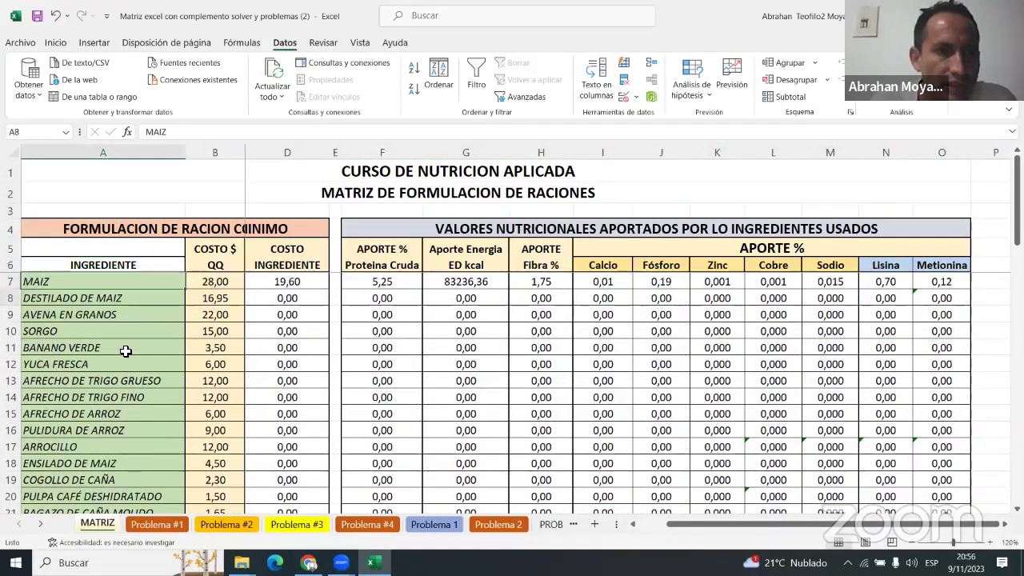
pyautogui.press('Down')
pyautogui.press('Down')
pyautogui.press('Down')
pyautogui.press('Down')
pyautogui.press('Down')
pyautogui.press('Down')
pyautogui.press('Down')
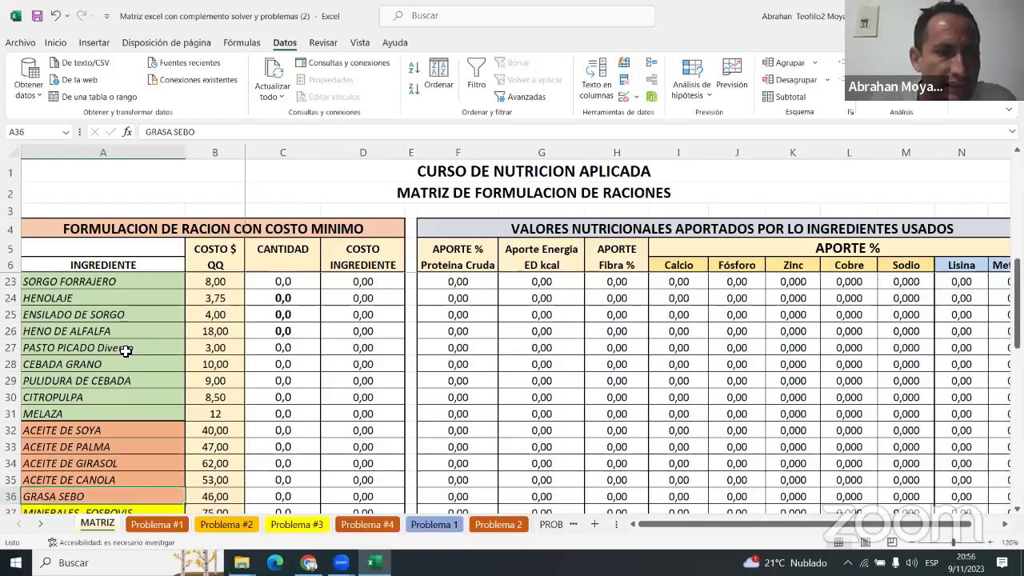
pyautogui.press('Down')
pyautogui.press('Down')
pyautogui.press('Down')
pyautogui.press('Down')
pyautogui.press('Down')
pyautogui.press('Down')
pyautogui.press('Down')
pyautogui.press('Down')
pyautogui.press('Down')
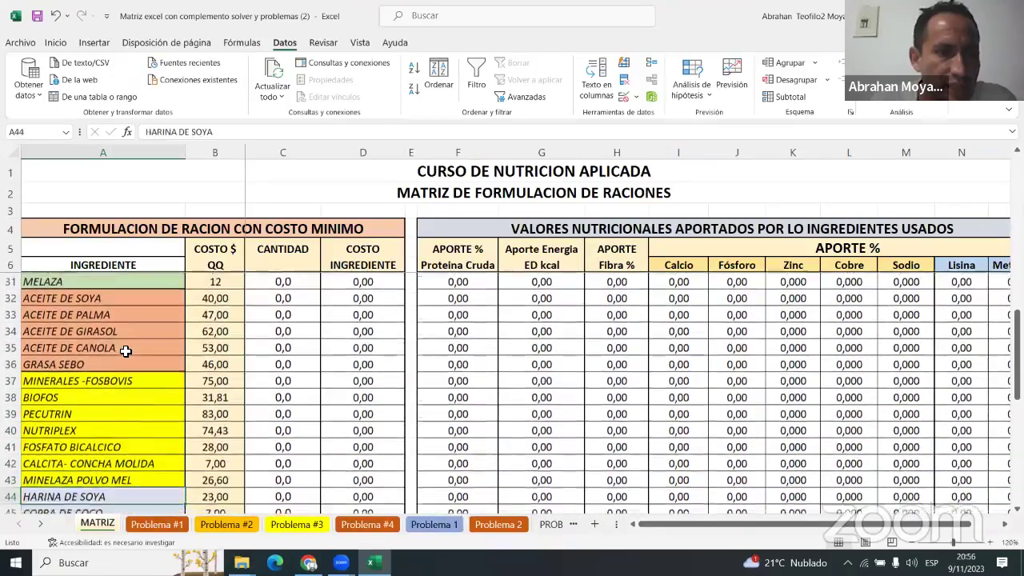
pyautogui.press('Down')
pyautogui.press('Down')
pyautogui.press('Down')
pyautogui.press('Down')
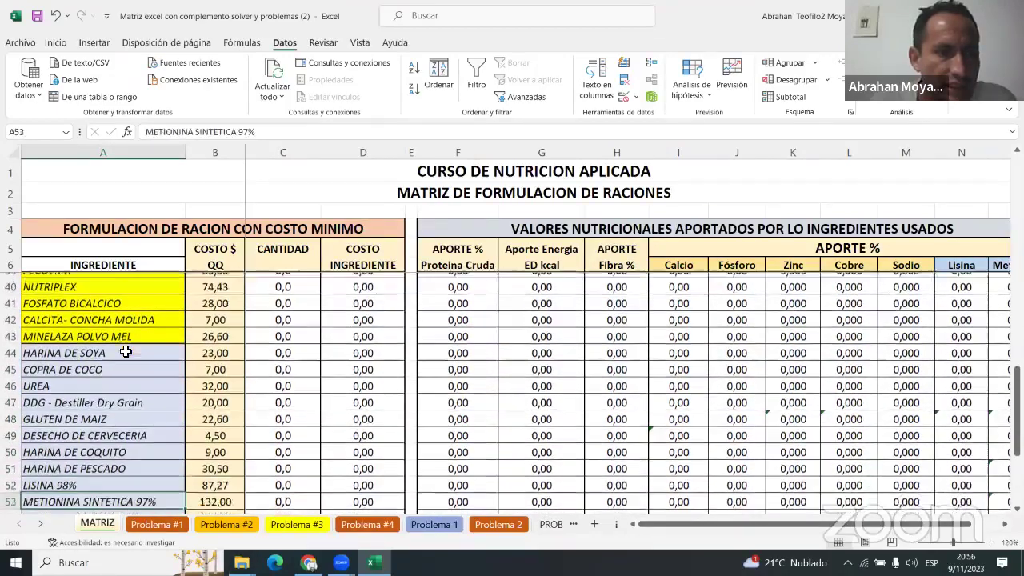
pyautogui.press('Down')
pyautogui.press('Down')
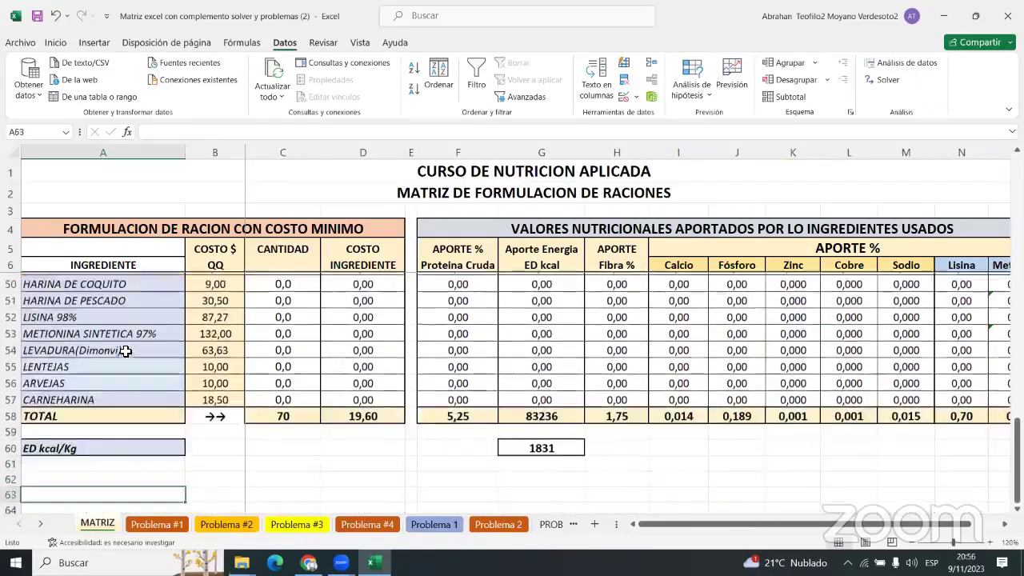
# Step: Examine the sum formulas in the TOTAL row from CANTIDAD across to Lisina
pyautogui.press('Right')
pyautogui.press('Right')
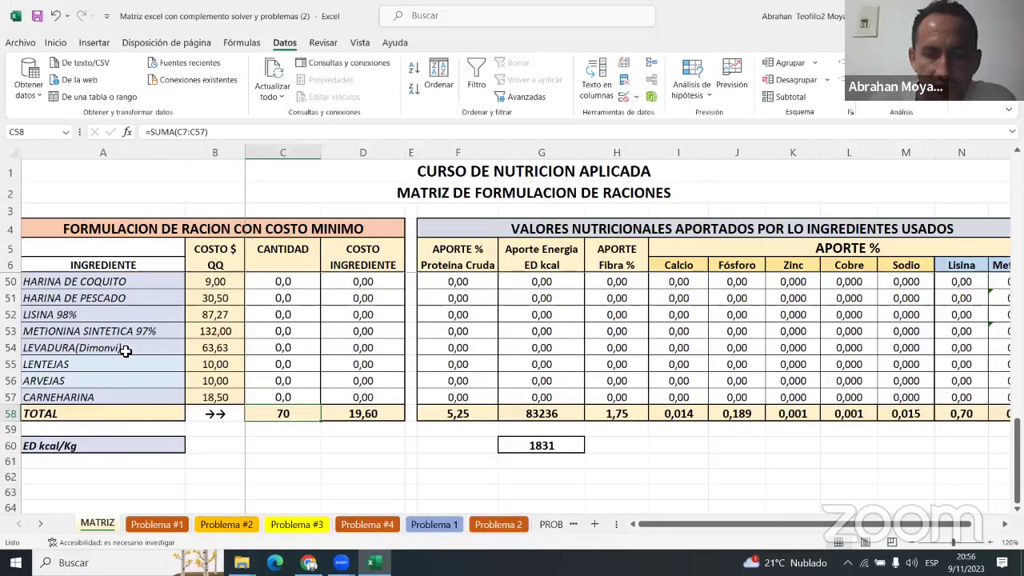
pyautogui.press('Right')
pyautogui.press('Right')
pyautogui.press('Right')
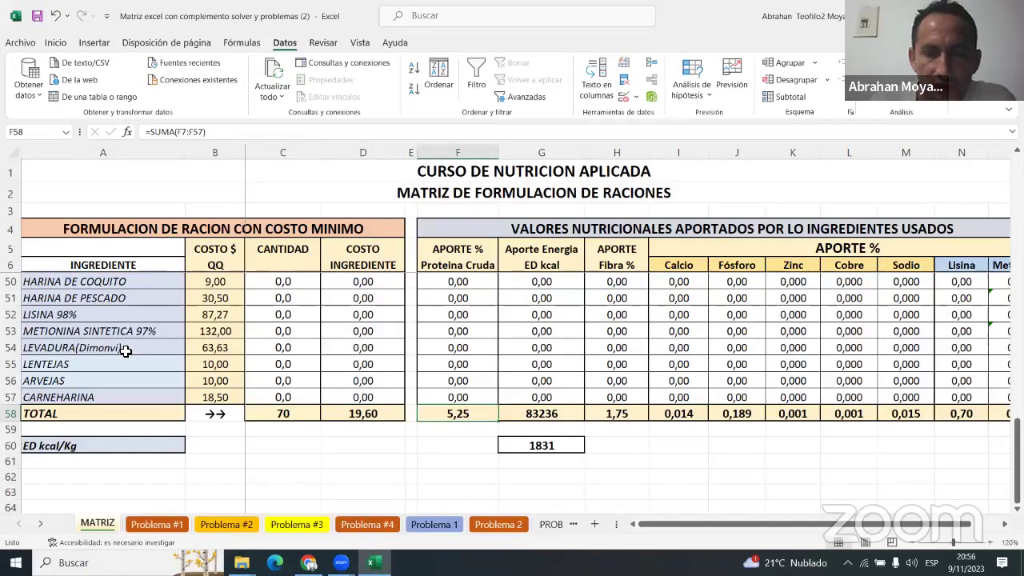
pyautogui.press('Right')
pyautogui.press('Right')
pyautogui.press('Right')
pyautogui.press('Right')
pyautogui.press('Right')
pyautogui.press('Right')
pyautogui.press('Right')
pyautogui.press('Right')
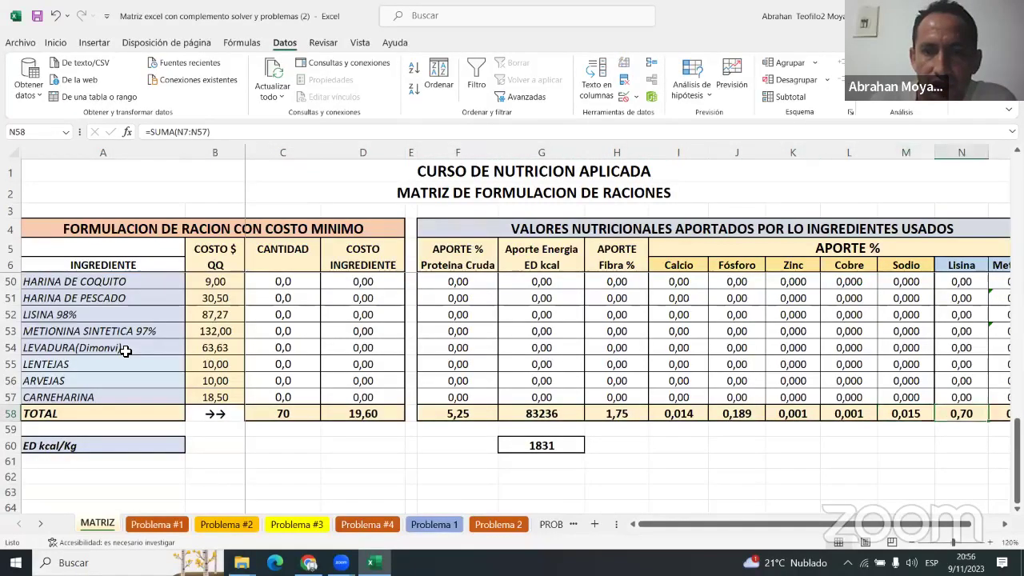
# Step: Examine the nutrient contribution formulas in the HARINA DE PESCADO and HARINA DE COQUITO rows across the nutrient columns
pyautogui.press('Up')
pyautogui.press('Up')
pyautogui.press('Up')
pyautogui.press('Up')
pyautogui.press('Up')
pyautogui.press('Up')
pyautogui.press('Up')
pyautogui.press('Up')
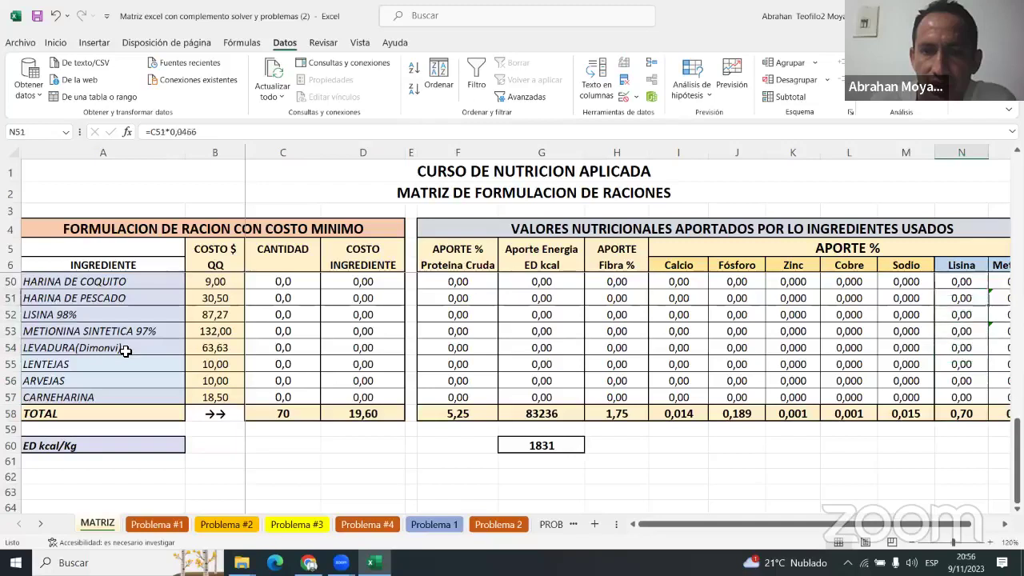
pyautogui.press('Left')
pyautogui.press('Left')
pyautogui.press('Left')
pyautogui.press('Left')
pyautogui.press('Left')
pyautogui.press('Left')
pyautogui.press('Left')
pyautogui.press('Left')
pyautogui.press('Left')
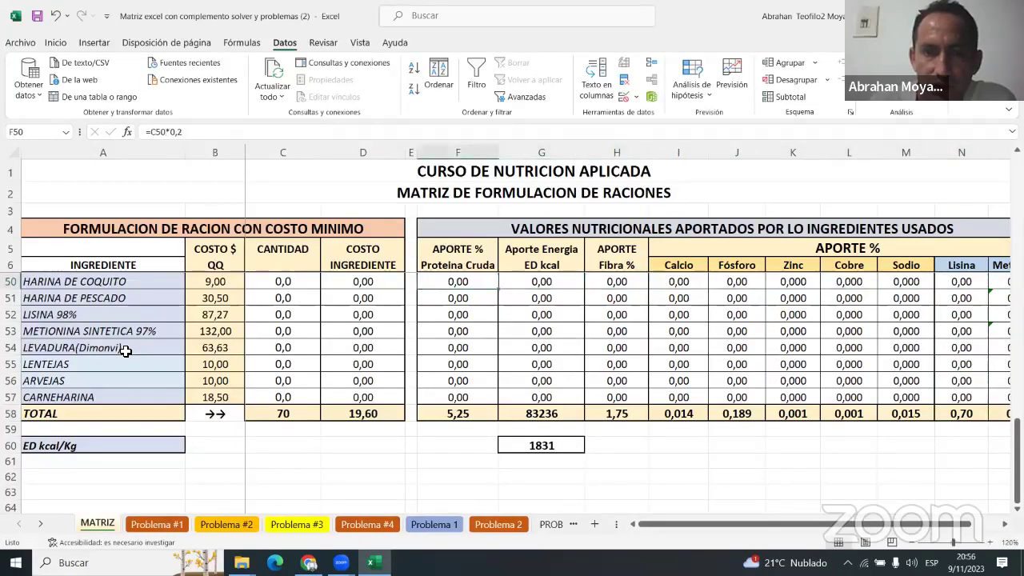
pyautogui.press('Right')
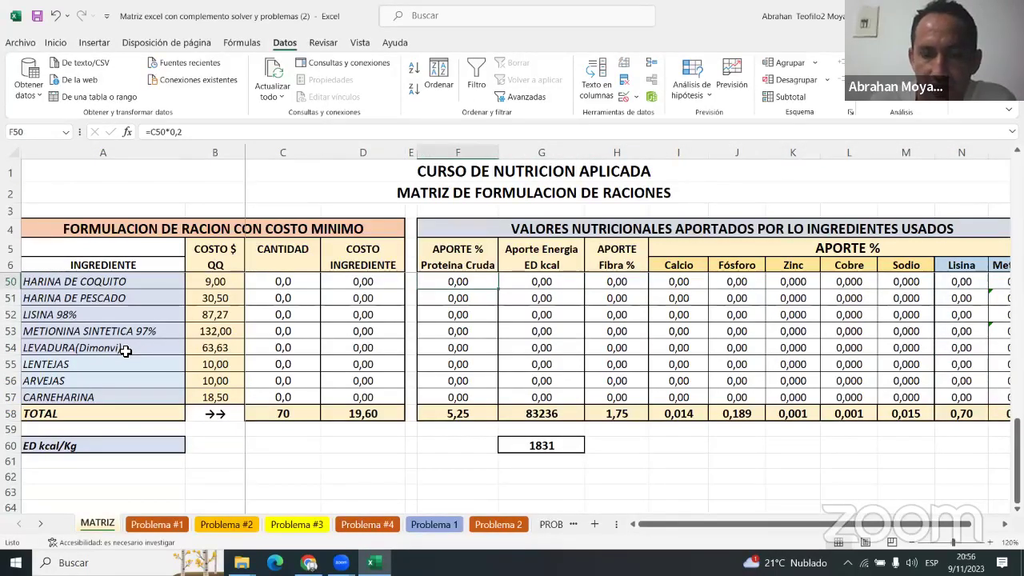
pyautogui.press('Right')
pyautogui.press('Right')
pyautogui.press('Right')
pyautogui.press('Right')
pyautogui.press('Right')
pyautogui.press('Right')
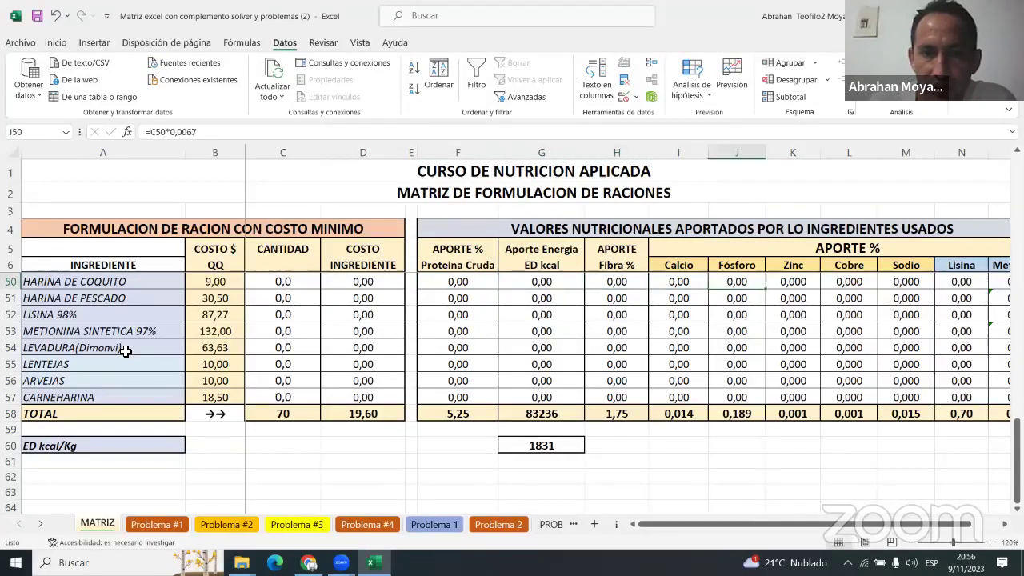
pyautogui.hscroll(3, 126, 351)
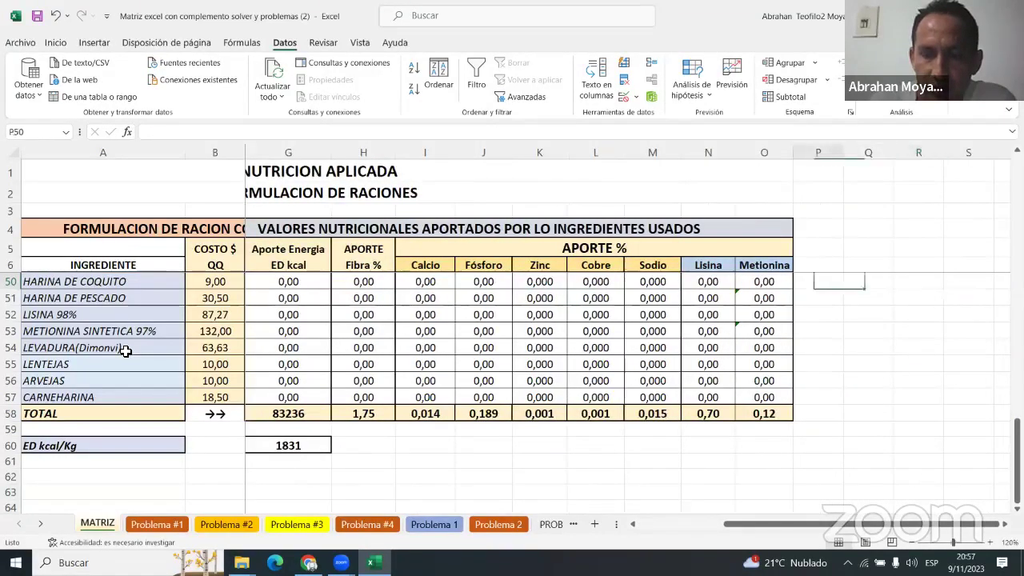
# Step: Review the MATRIZ ingredient list from HARINA DE COQUITO back up to MAIZ
pyautogui.press('Left')
pyautogui.press('Left')
pyautogui.press('Left')
pyautogui.press('Left')
pyautogui.press('Left')
pyautogui.press('Left')
pyautogui.press('Left')
pyautogui.press('Left')
pyautogui.press('Left')
pyautogui.press('Left')
pyautogui.press('Left')
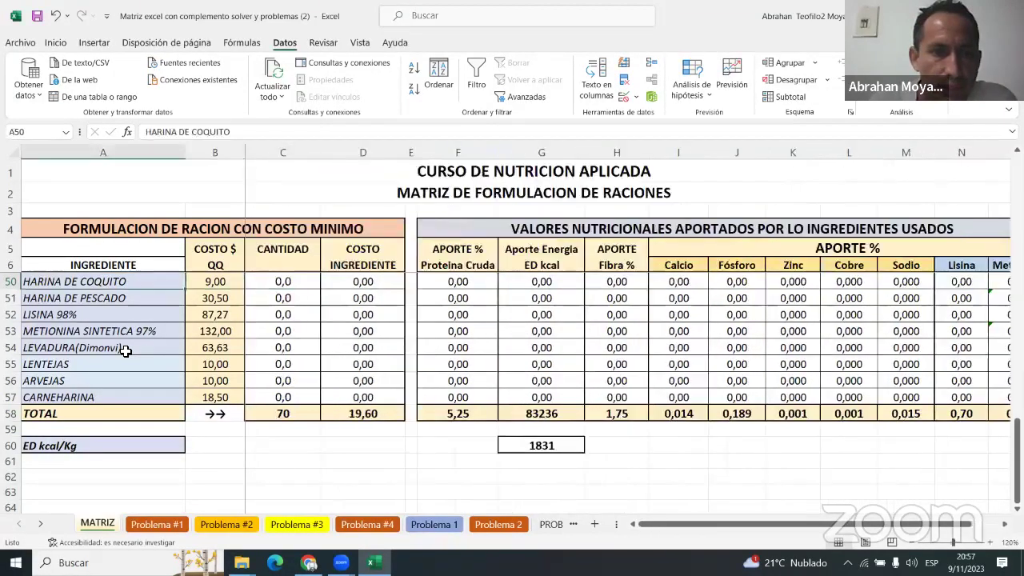
pyautogui.press('Up')
pyautogui.press('Up')
pyautogui.press('Up')
pyautogui.press('Up')
pyautogui.press('Up')
pyautogui.press('Up')
pyautogui.press('Up')
pyautogui.press('Up')
pyautogui.press('Up')
pyautogui.press('Up')
pyautogui.press('Up')
pyautogui.press('Up')
pyautogui.press('Up')
pyautogui.press('Up')
pyautogui.press('Up')
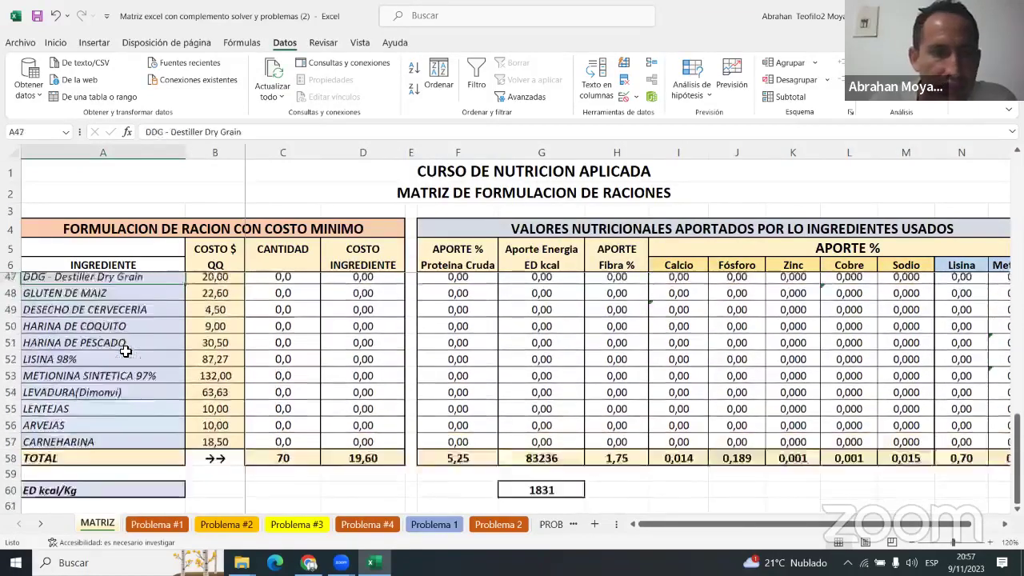
pyautogui.press('Up')
pyautogui.press('Up')
pyautogui.press('Up')
pyautogui.press('Up')
pyautogui.press('Up')
pyautogui.press('Up')
pyautogui.press('Up')
pyautogui.press('Up')
pyautogui.press('Up')
pyautogui.press('Up')
pyautogui.press('Up')
pyautogui.press('Up')
pyautogui.press('Up')
pyautogui.press('Up')
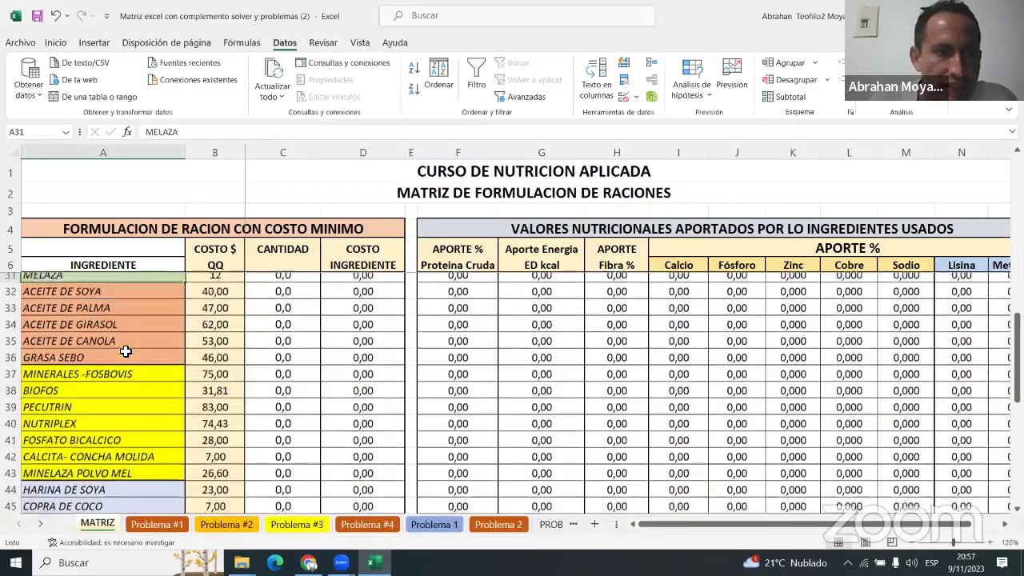
pyautogui.press('Up')
pyautogui.press('Up')
pyautogui.press('Up')
pyautogui.press('Up')
pyautogui.press('Up')
pyautogui.press('Up')
pyautogui.press('Up')
pyautogui.press('Up')
pyautogui.press('Up')
pyautogui.press('Up')
pyautogui.press('Up')
pyautogui.press('Up')
pyautogui.press('Up')
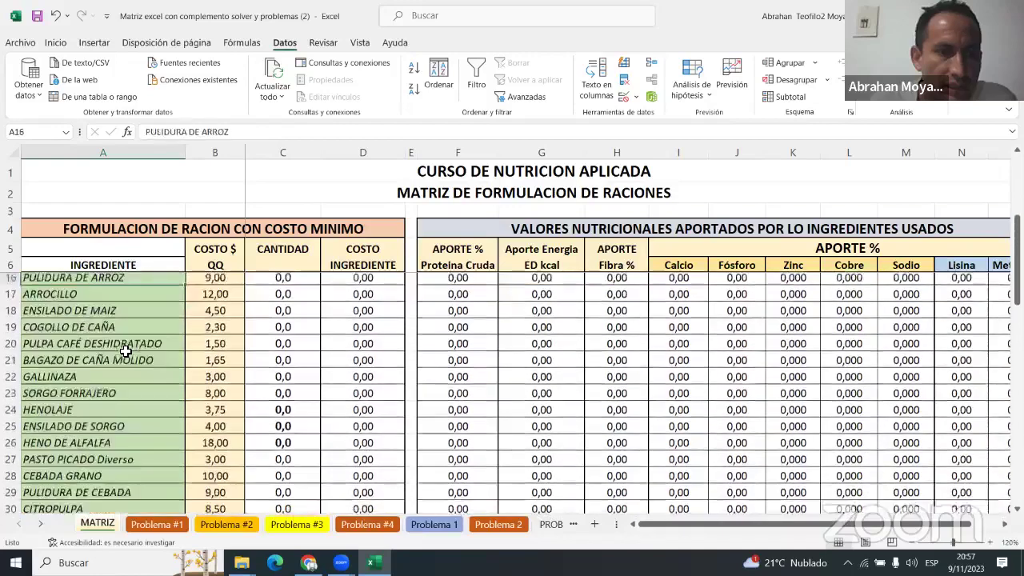
pyautogui.press('Up')
pyautogui.press('Up')
pyautogui.press('Up')
pyautogui.press('Up')
pyautogui.press('Up')
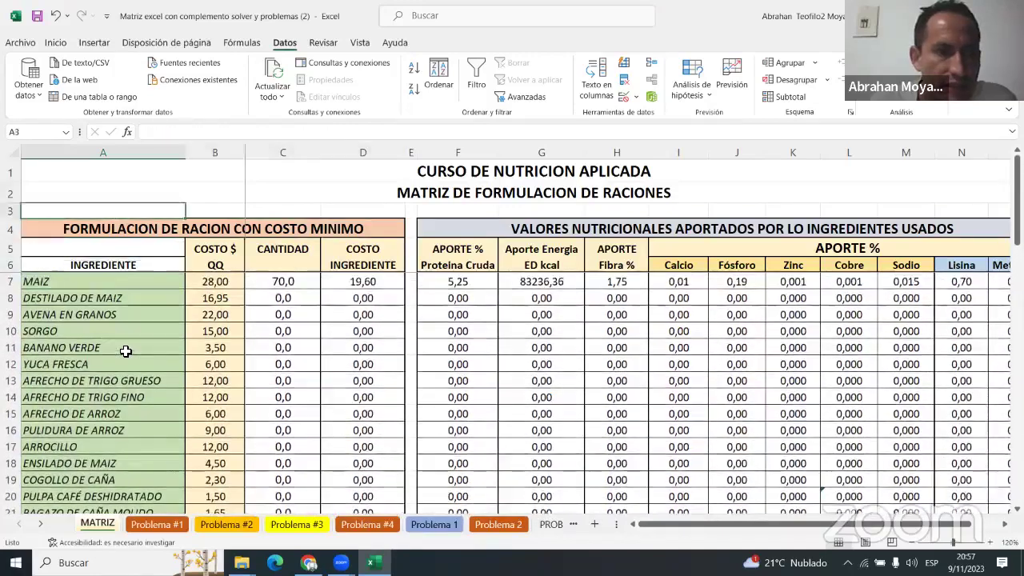
# Step: Examine the first ingredients of the MATRIZ list, between MAIZ and YUCA FRESCA
pyautogui.press('Down')
pyautogui.press('Down')
pyautogui.press('Down')
pyautogui.press('Down')
pyautogui.press('Down')
pyautogui.press('Down')
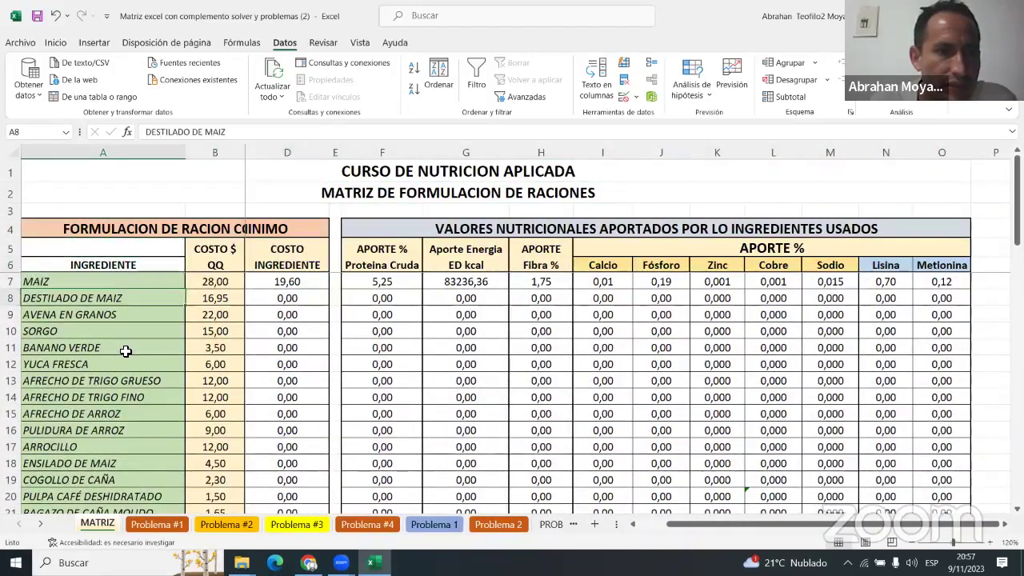
pyautogui.press('Up')
pyautogui.press('Down')
pyautogui.press('Down')
pyautogui.press('Down')
pyautogui.press('Down')
pyautogui.press('Down')
pyautogui.press('Down')
pyautogui.press('Down')
pyautogui.press('Down')
pyautogui.press('Down')
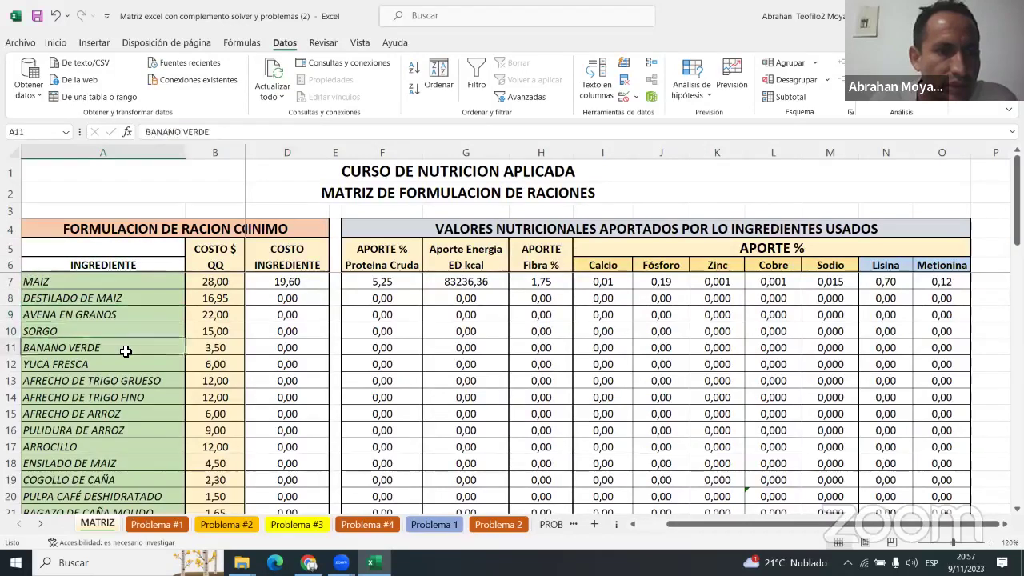
pyautogui.press('Up')
pyautogui.press('Up')
pyautogui.press('Up')
pyautogui.press('Up')
pyautogui.press('Up')
pyautogui.press('Up')
pyautogui.press('Up')
pyautogui.press('Up')
pyautogui.press('Up')
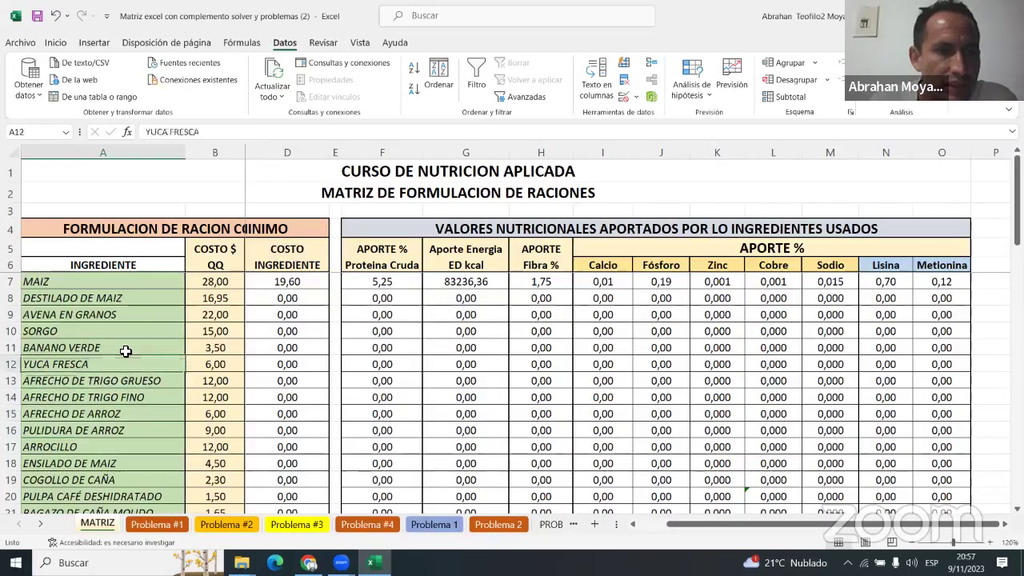
pyautogui.press('Down')
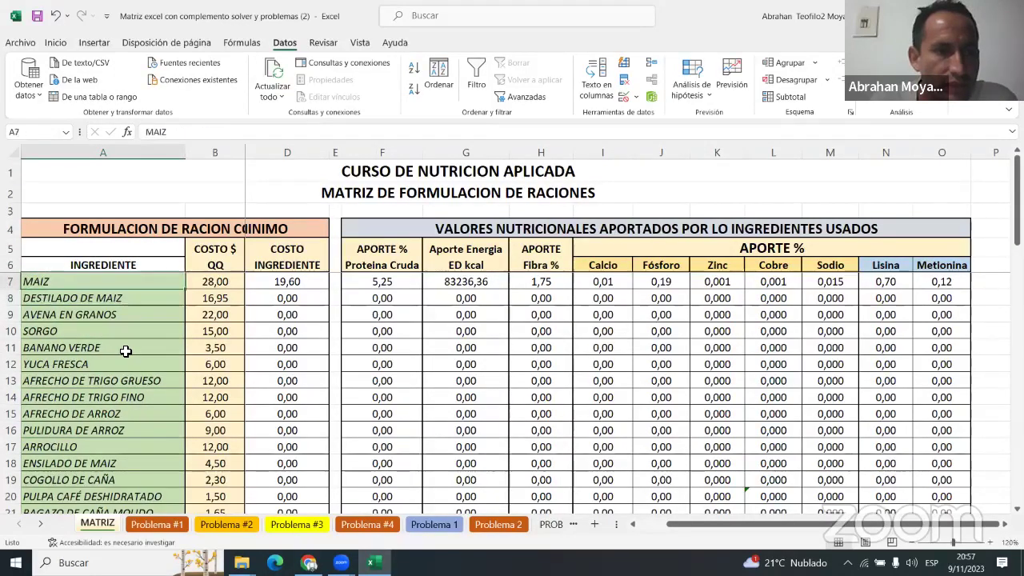
# Step: Review the COSTO $ QQ values of the MATRIZ ingredients from MAIZ down to the final rows above TOTAL
pyautogui.press('Right')
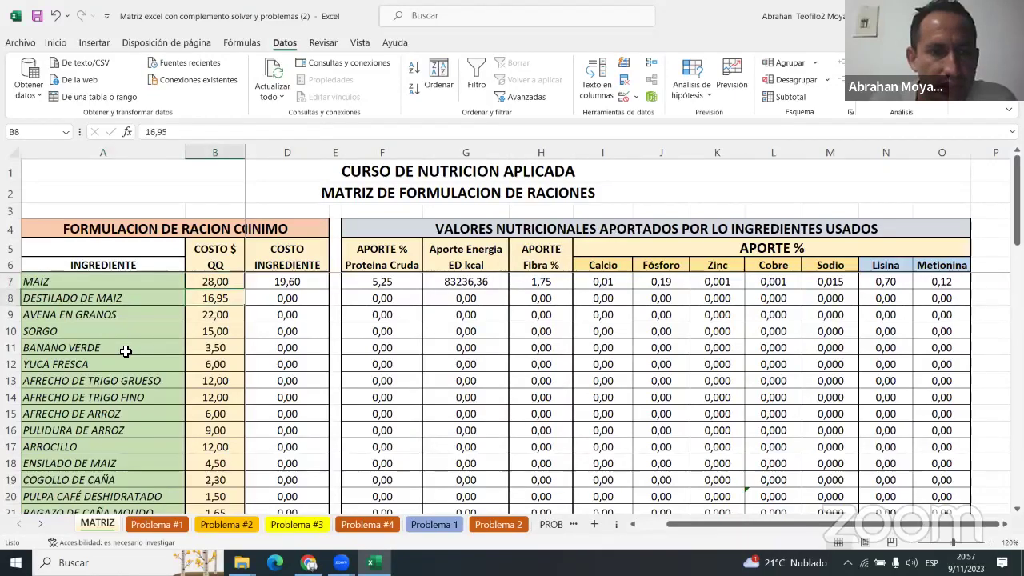
pyautogui.press('Down')
pyautogui.press('Down')
pyautogui.press('Down')
pyautogui.press('Down')
pyautogui.press('Down')
pyautogui.press('Down')
pyautogui.press('Down')
pyautogui.press('Down')
pyautogui.press('Down')
pyautogui.press('Down')
pyautogui.press('Down')
pyautogui.press('Down')
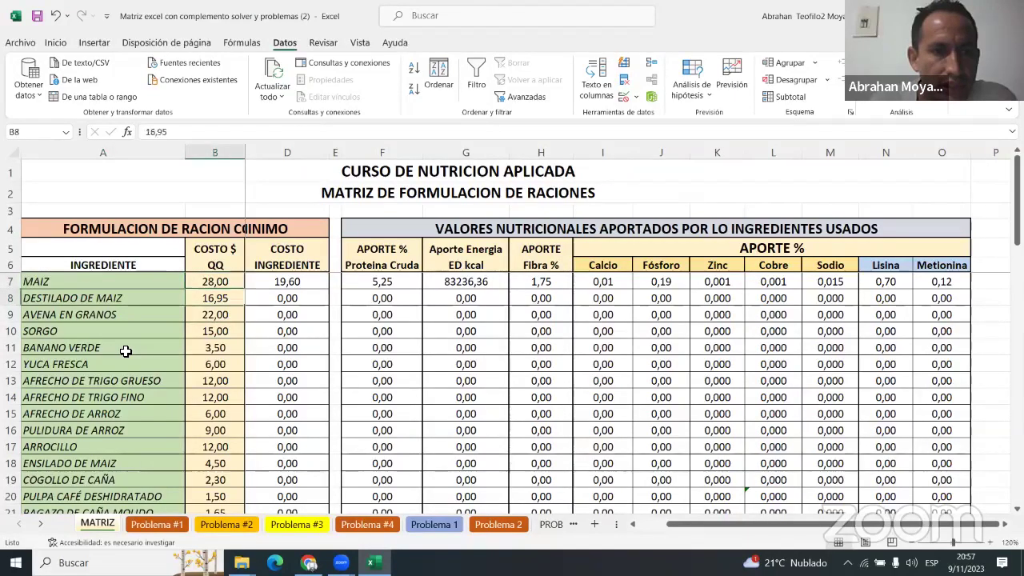
pyautogui.press('Down')
pyautogui.press('Down')
pyautogui.press('Down')
pyautogui.press('Down')
pyautogui.press('Down')
pyautogui.press('Down')
pyautogui.press('Down')
pyautogui.press('Down')
pyautogui.press('Down')
pyautogui.press('Down')
pyautogui.press('Down')
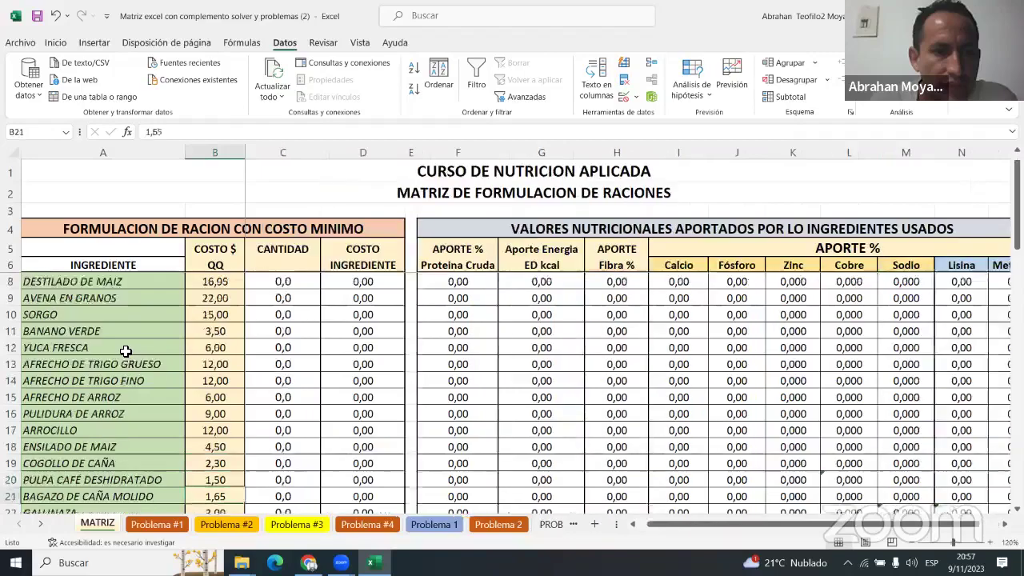
pyautogui.press('Down')
pyautogui.press('Down')
pyautogui.press('Down')
pyautogui.press('Down')
pyautogui.press('Down')
pyautogui.press('Down')
pyautogui.press('Down')
pyautogui.press('Down')
pyautogui.press('Down')
pyautogui.press('Down')
pyautogui.press('Down')
pyautogui.press('Down')
pyautogui.press('Down')
pyautogui.press('Down')
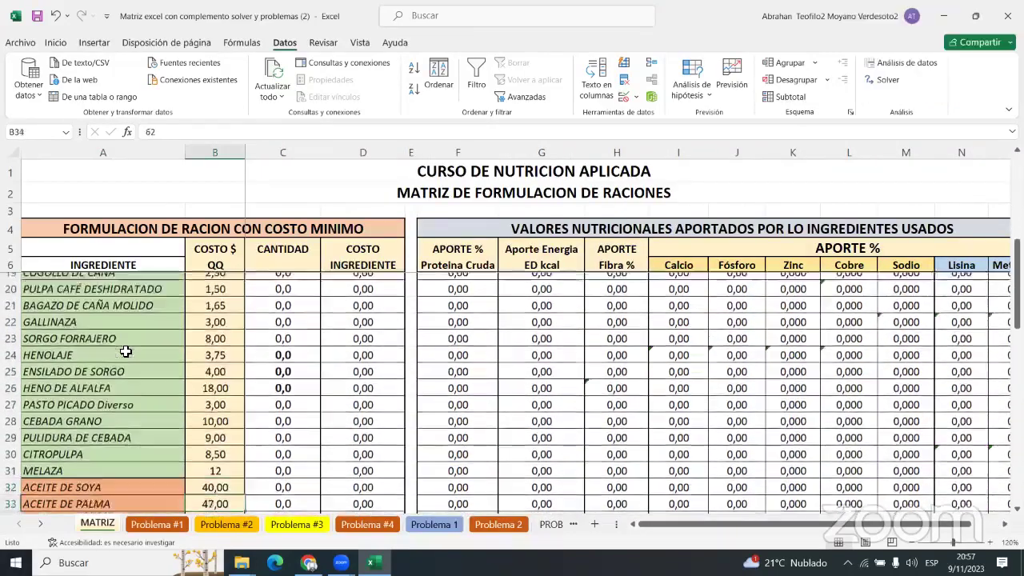
pyautogui.press('Down')
pyautogui.press('Down')
pyautogui.press('Down')
pyautogui.press('Down')
pyautogui.press('Down')
pyautogui.press('Down')
pyautogui.press('Down')
pyautogui.press('Down')
pyautogui.press('Down')
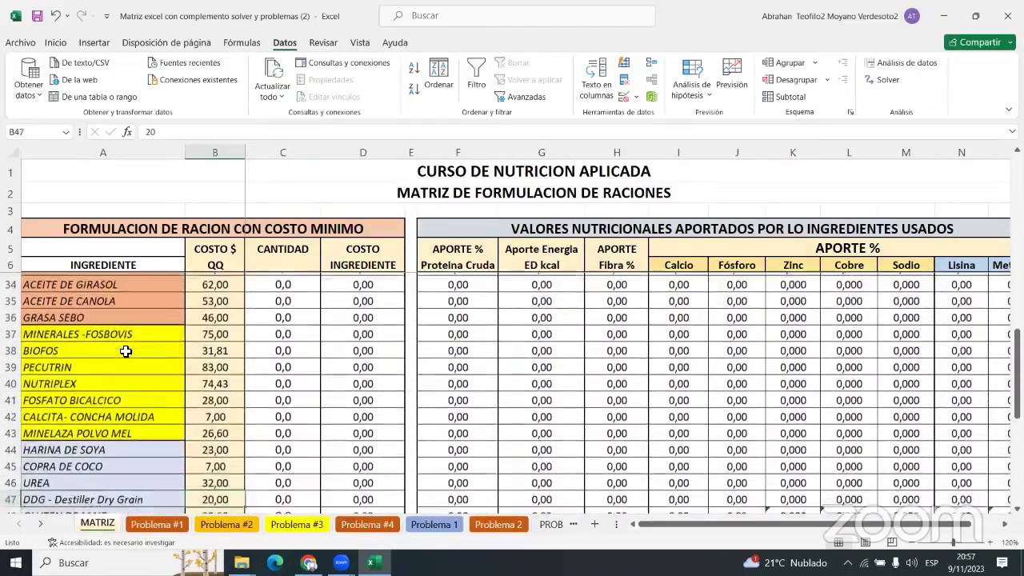
pyautogui.press('Down')
pyautogui.press('Down')
pyautogui.press('Down')
pyautogui.press('Down')
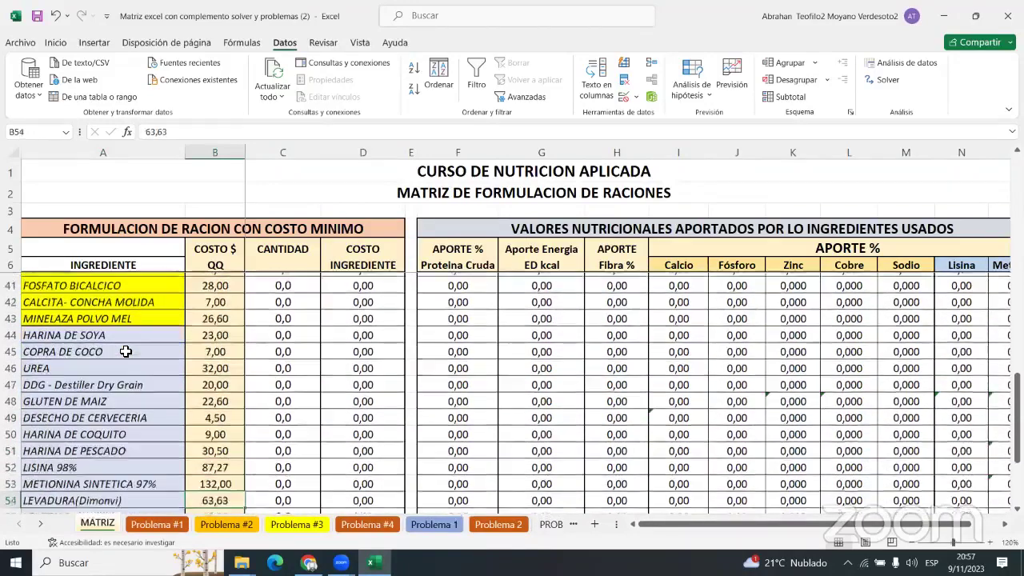
pyautogui.press('Up')
pyautogui.press('Up')
pyautogui.press('Up')
pyautogui.press('Up')
pyautogui.press('Up')
pyautogui.press('Up')
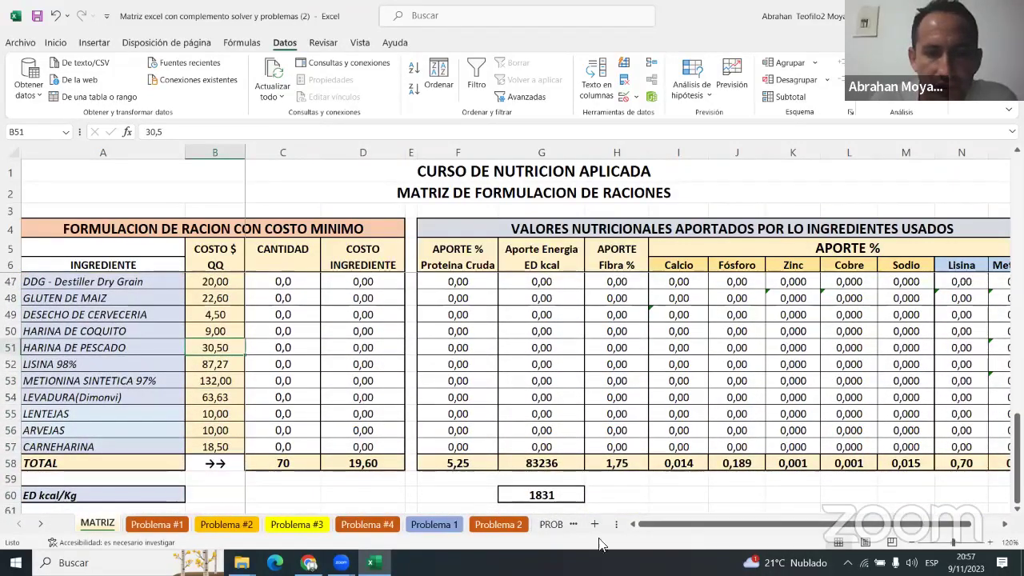
# Step: Add two blank sheets, and copy the Problema 1 title and tables (A1:O27) to A1 of another new sheet
pyautogui.click(596, 524)
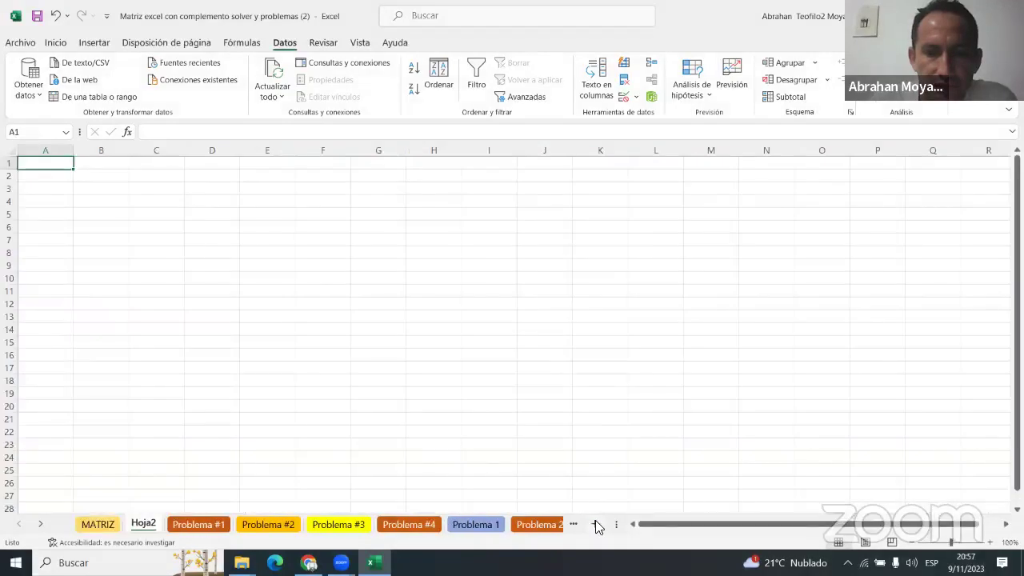
pyautogui.click(595, 525)
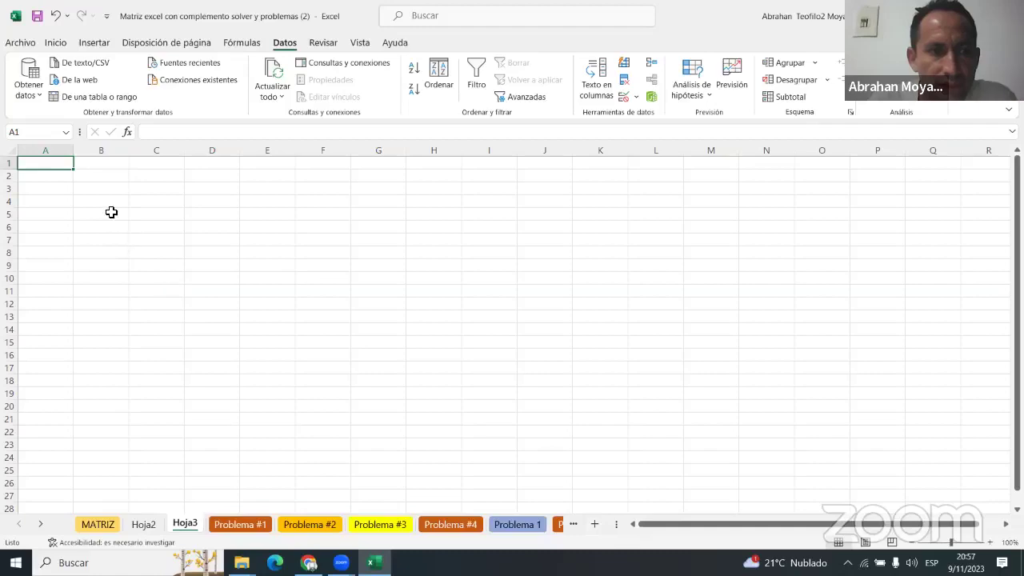
pyautogui.click(515, 528)
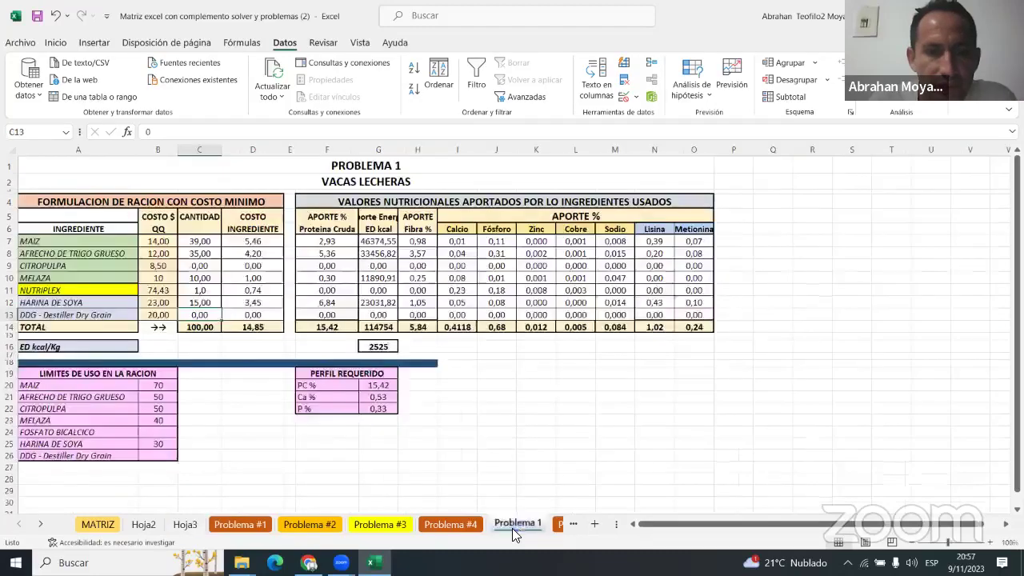
pyautogui.moveTo(37, 159); pyautogui.dragTo(388, 404)
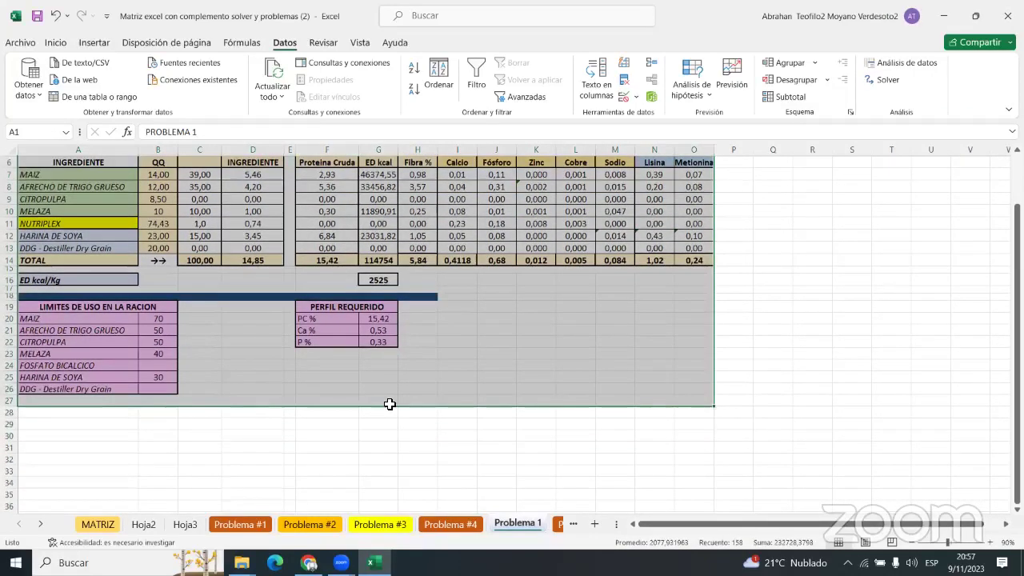
pyautogui.hotkey('ctrl', 'c')
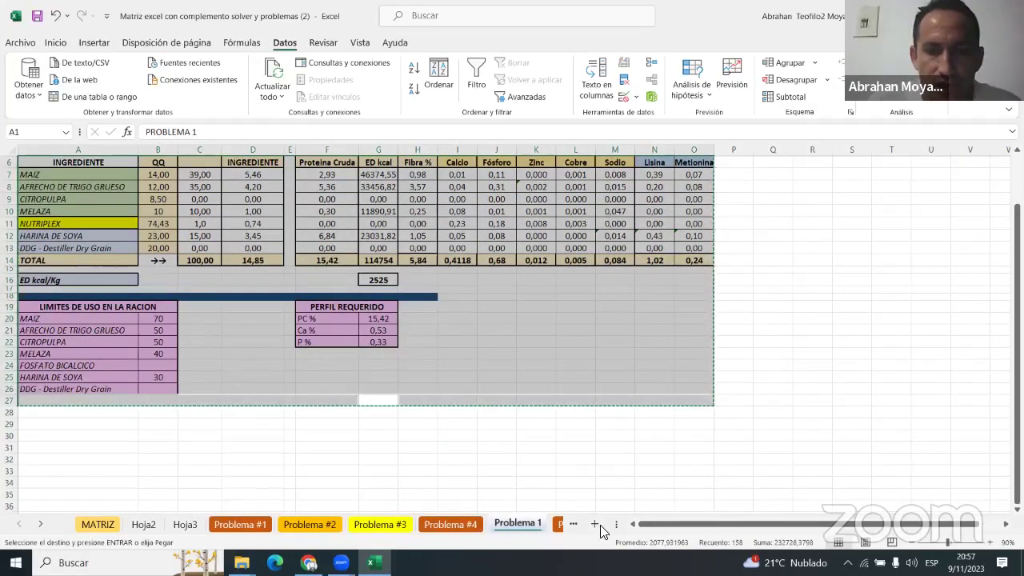
pyautogui.click(595, 524)
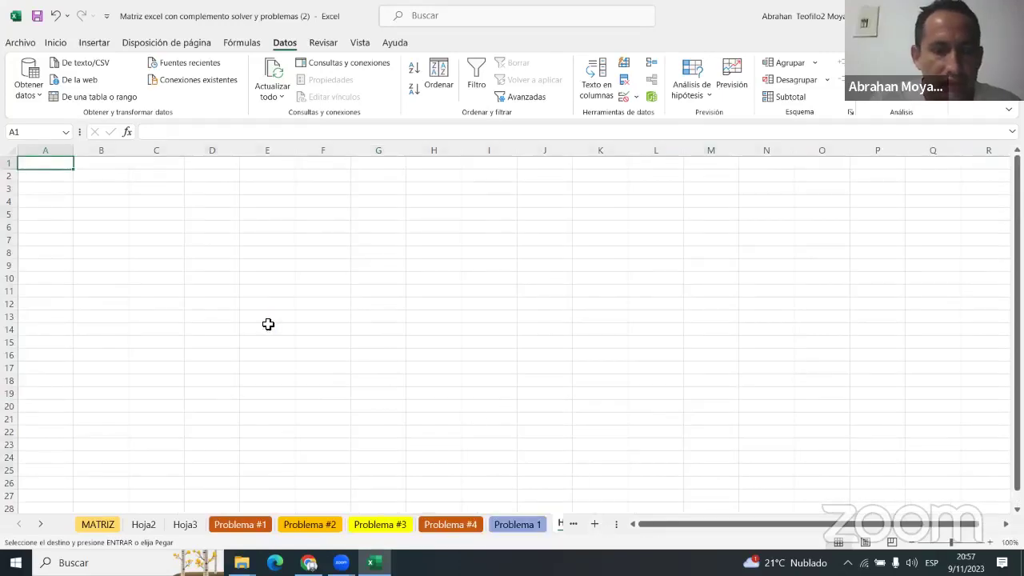
pyautogui.hotkey('ctrl', 'v')
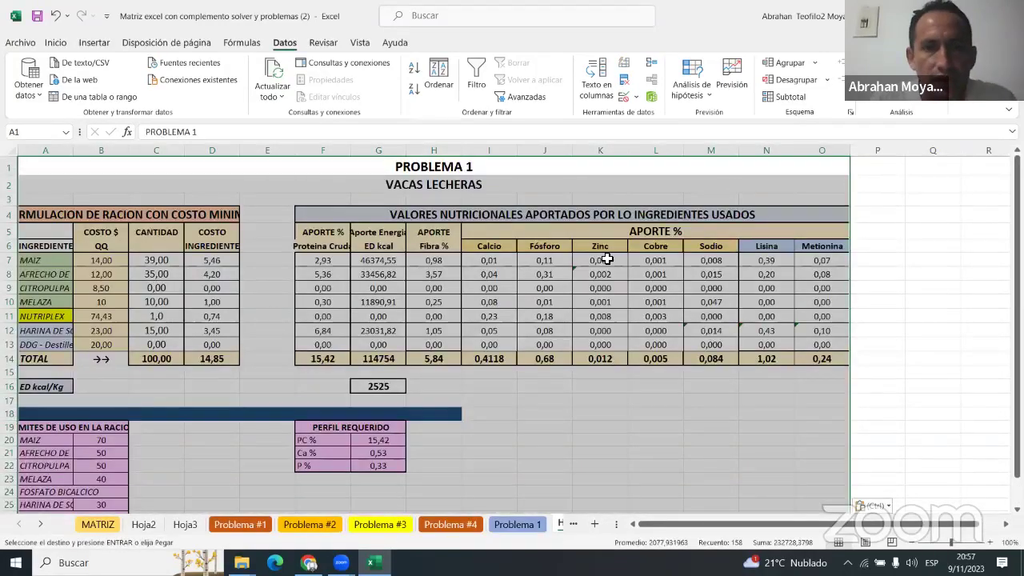
# Step: Replace the VACAS LECHERAS subtitle under PROBLEMA 1 on the copied sheet with TORETES
pyautogui.click(907, 286)
pyautogui.click(444, 183)
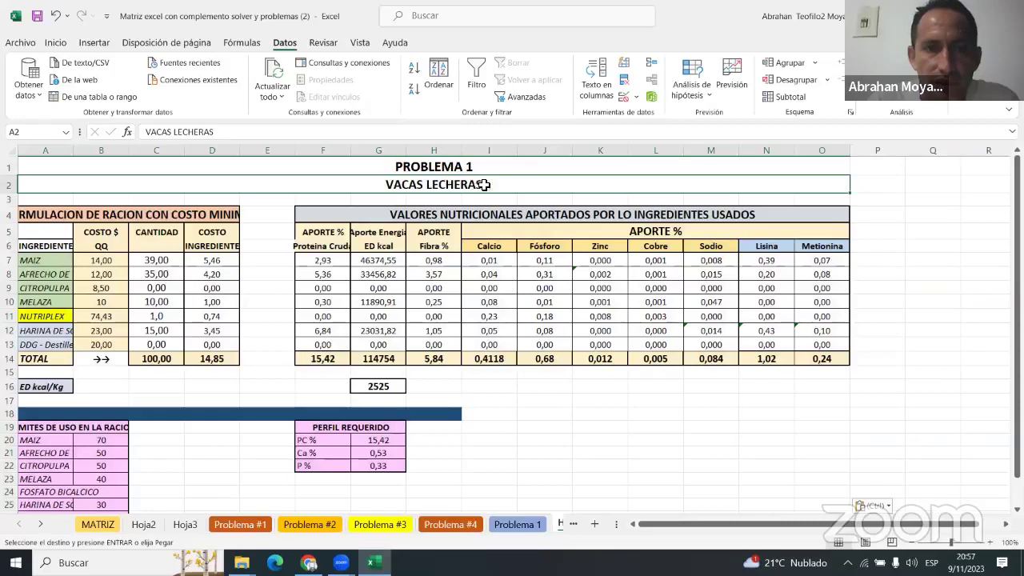
pyautogui.doubleClick(484, 185)
pyautogui.press('BackSpace')
pyautogui.press('BackSpace')
pyautogui.press('BackSpace')
pyautogui.press('BackSpace')
pyautogui.press('BackSpace')
pyautogui.press('BackSpace')
pyautogui.press('BackSpace')
pyautogui.press('BackSpace')
pyautogui.press('BackSpace')
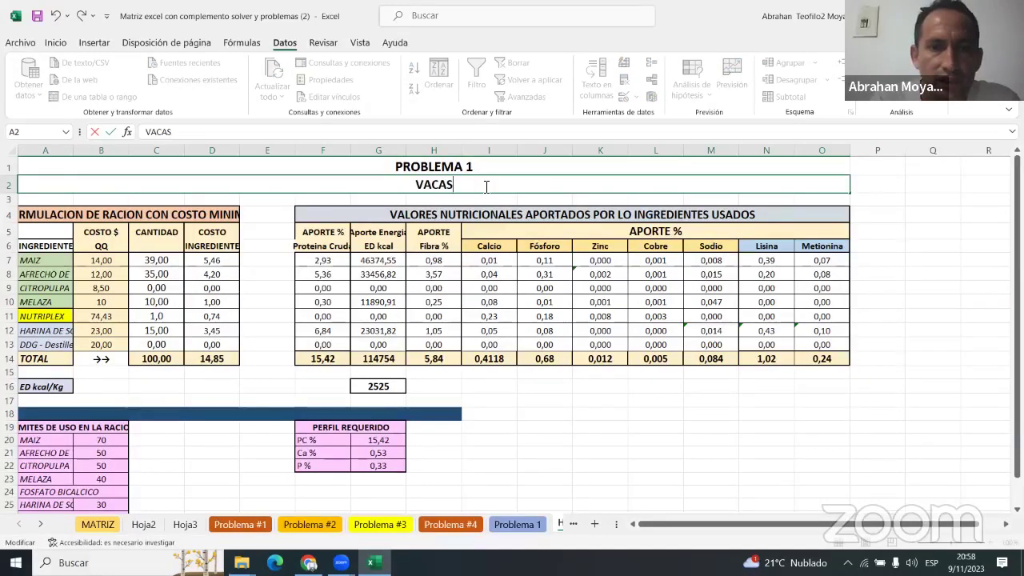
pyautogui.press('BackSpace')
pyautogui.press('BackSpace')
pyautogui.press('BackSpace')
pyautogui.press('BackSpace')
pyautogui.press('BackSpace')
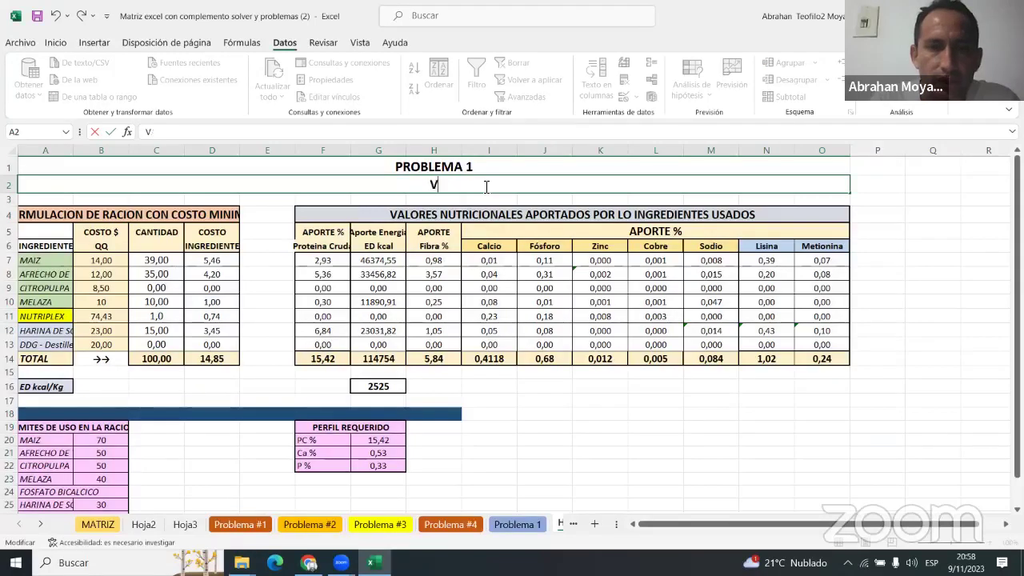
pyautogui.write('toros')
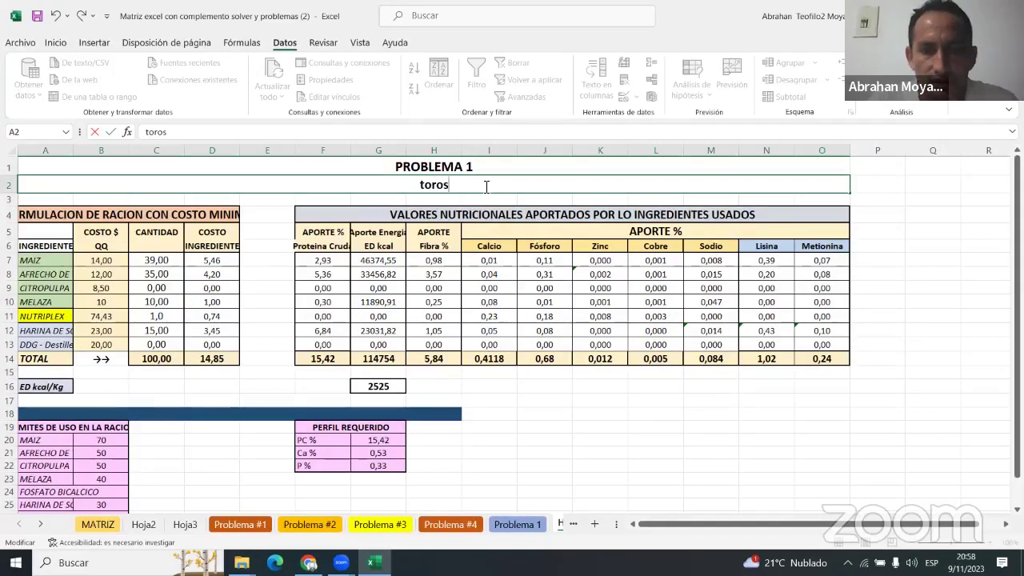
pyautogui.press('BackSpace')
pyautogui.press('BackSpace')
pyautogui.press('BackSpace')
pyautogui.press('BackSpace')
pyautogui.press('BackSpace')
pyautogui.write('t')
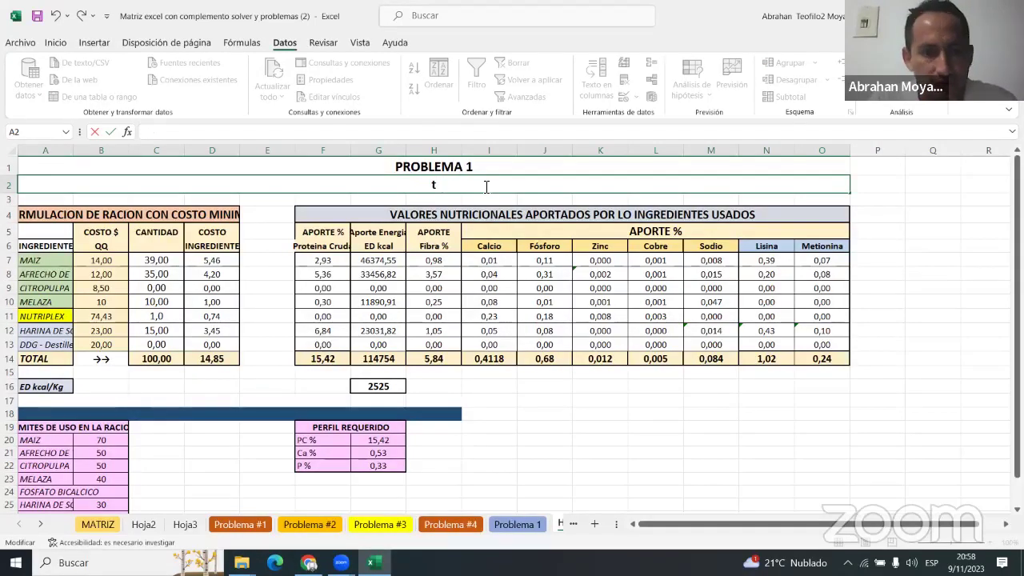
pyautogui.press('BackSpace')
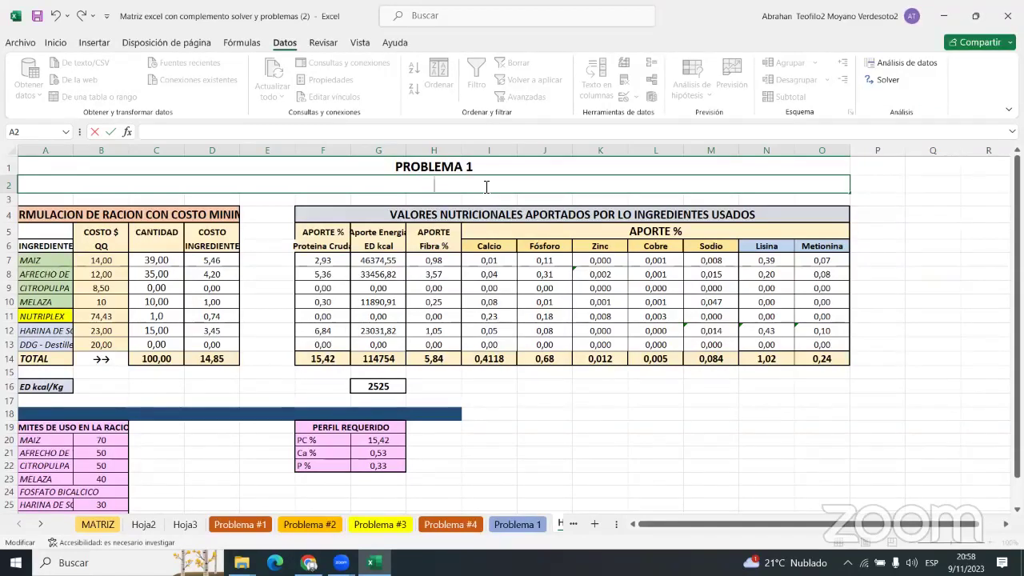
pyautogui.write('TORETES')
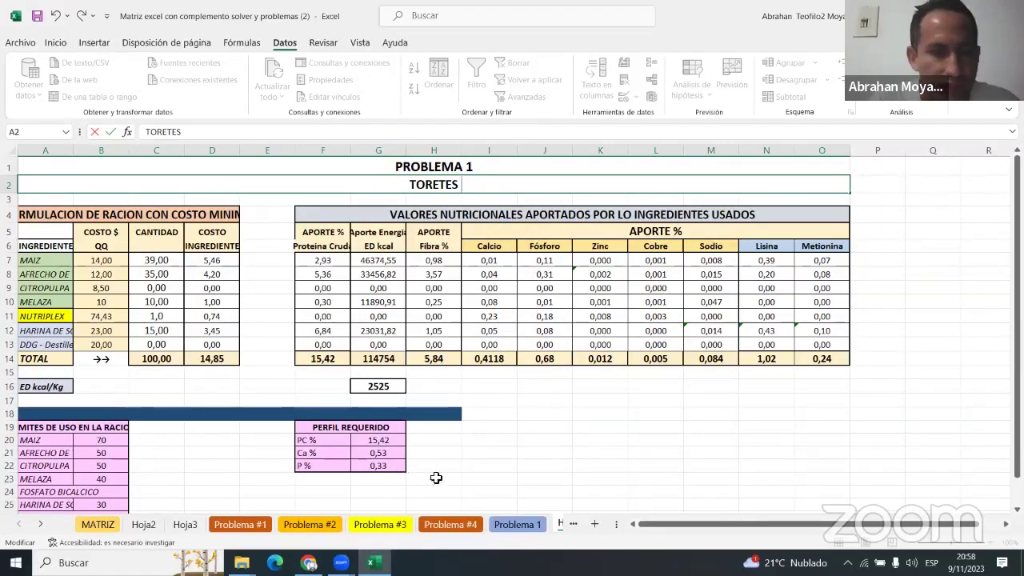
pyautogui.click(112, 462)
pyautogui.click(108, 478)
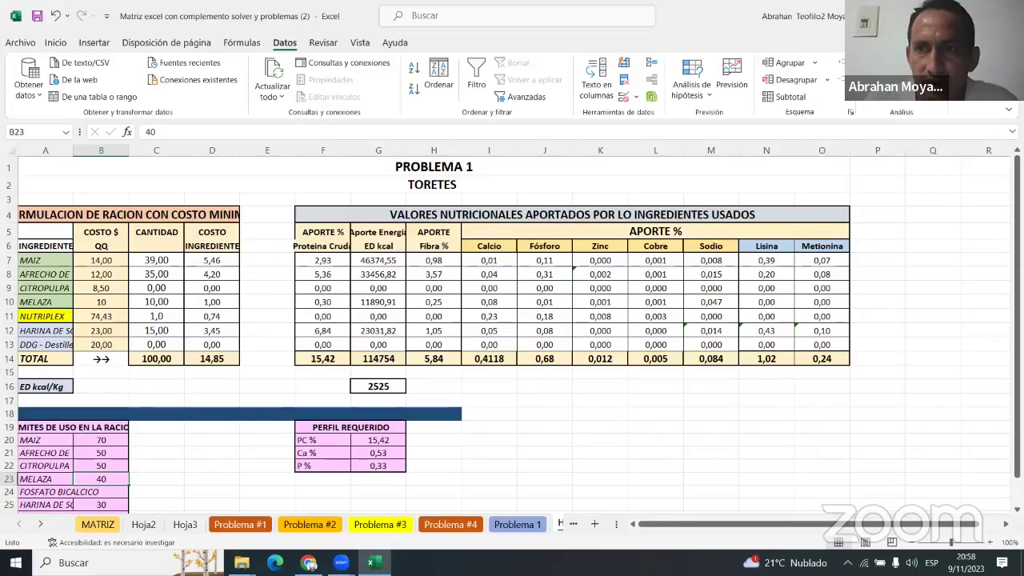
# Step: View the last ingredient rows and TOTAL of the MATRIZ sheet at 100% zoom
pyautogui.click(91, 523)
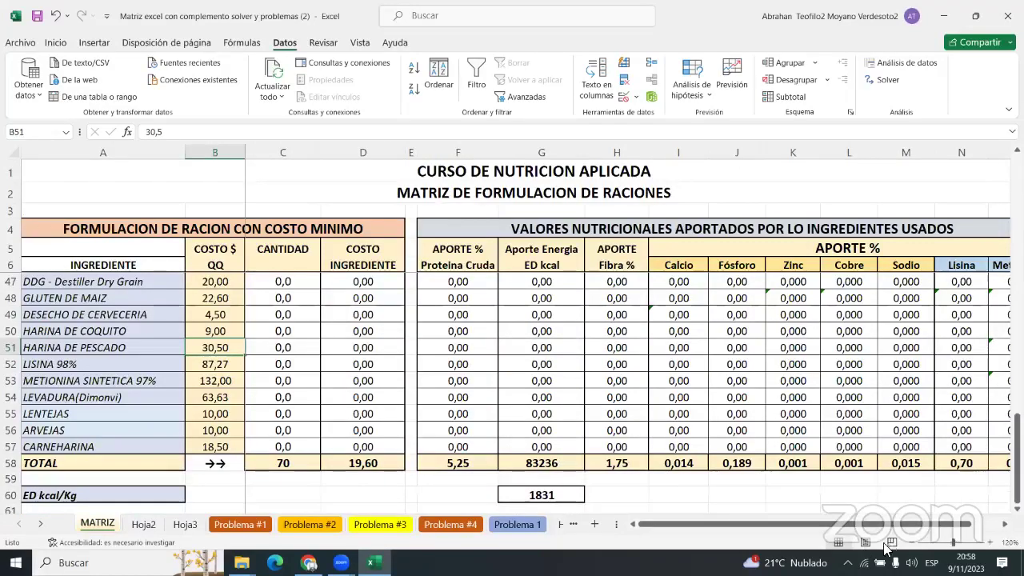
pyautogui.click(912, 543)
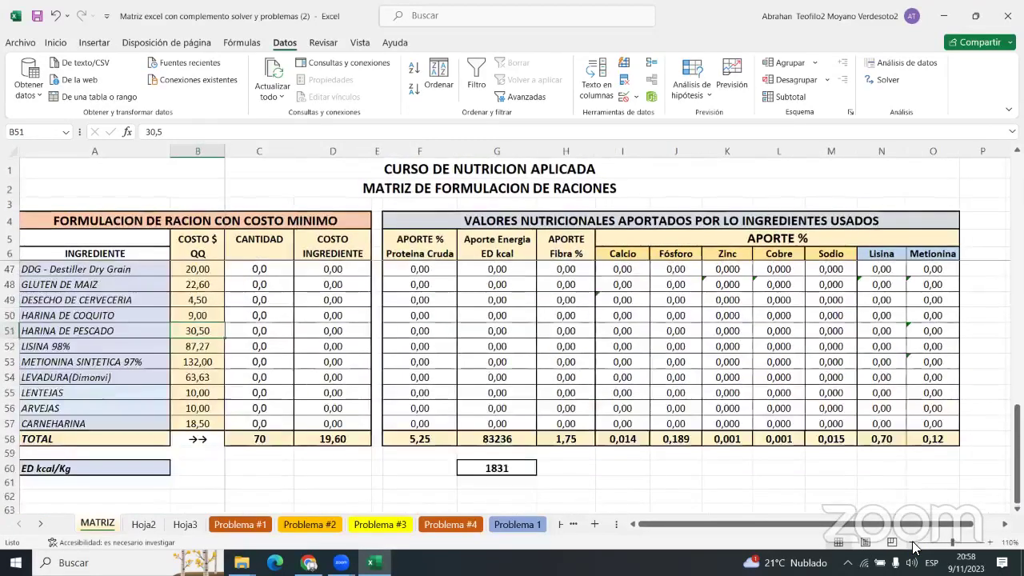
pyautogui.click(913, 544)
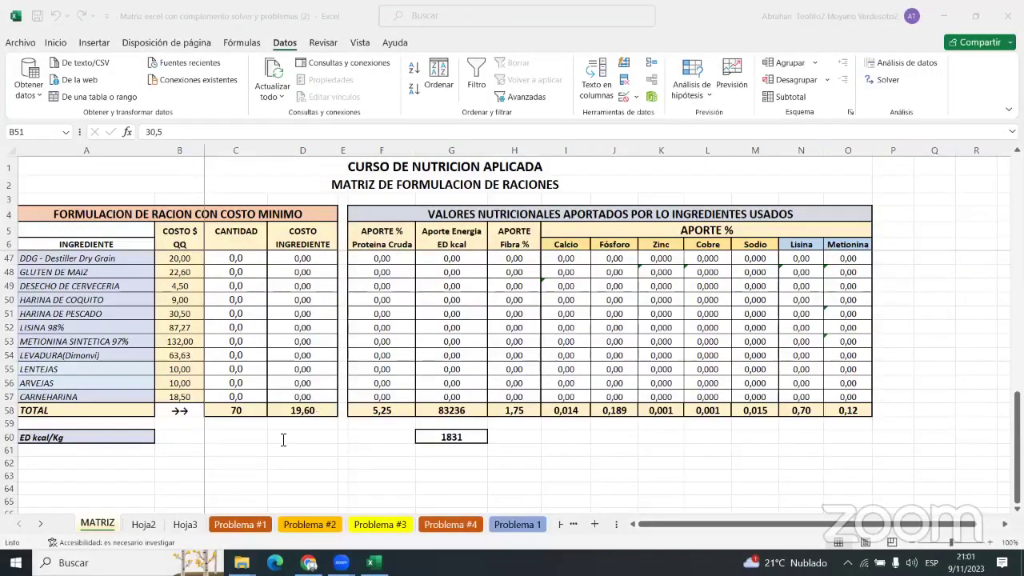
# Step: Look through the existing problem sheets, comparing the rations in Problema #2 and Problema #3
pyautogui.click(244, 524)
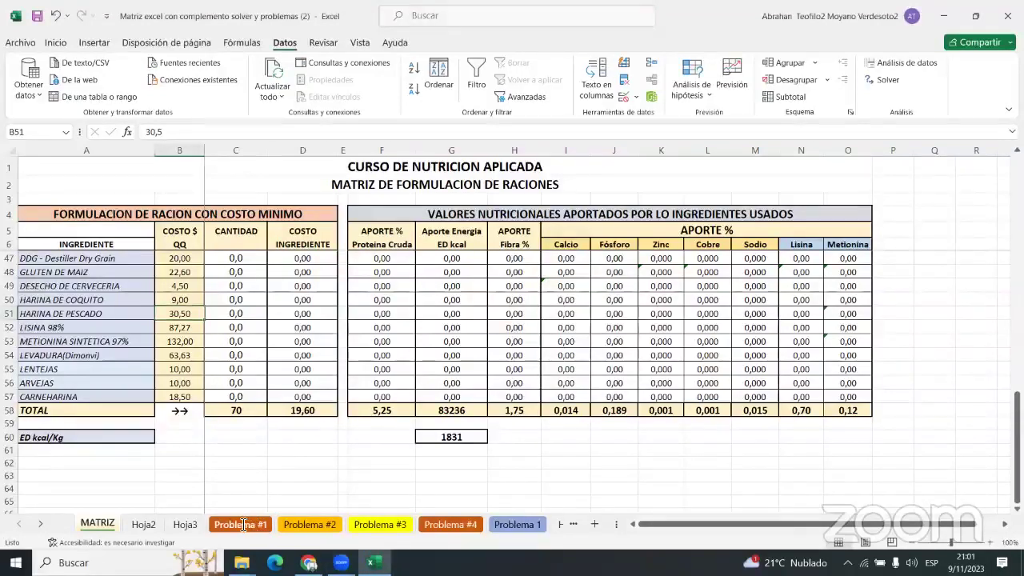
pyautogui.click(298, 522)
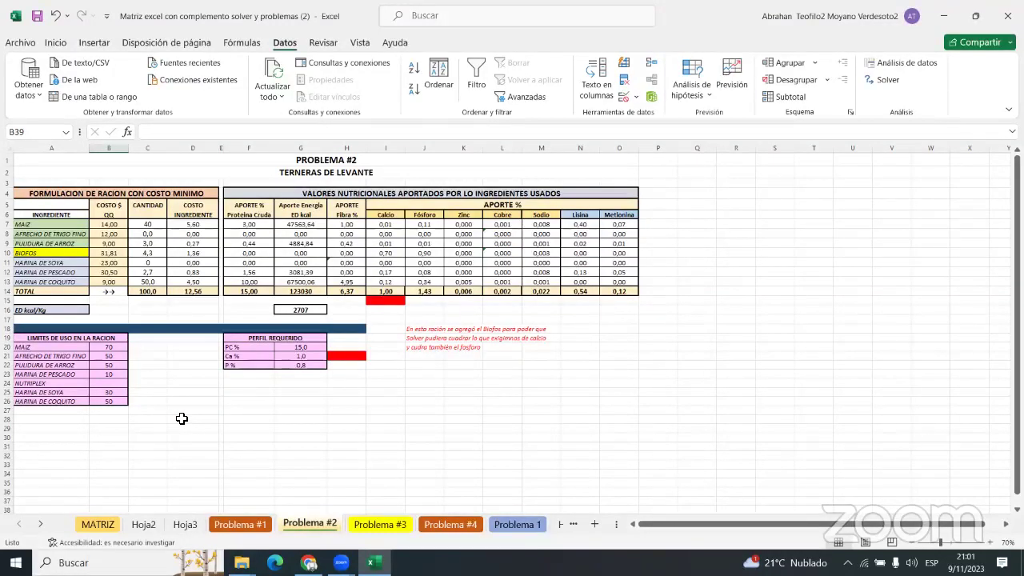
pyautogui.click(186, 523)
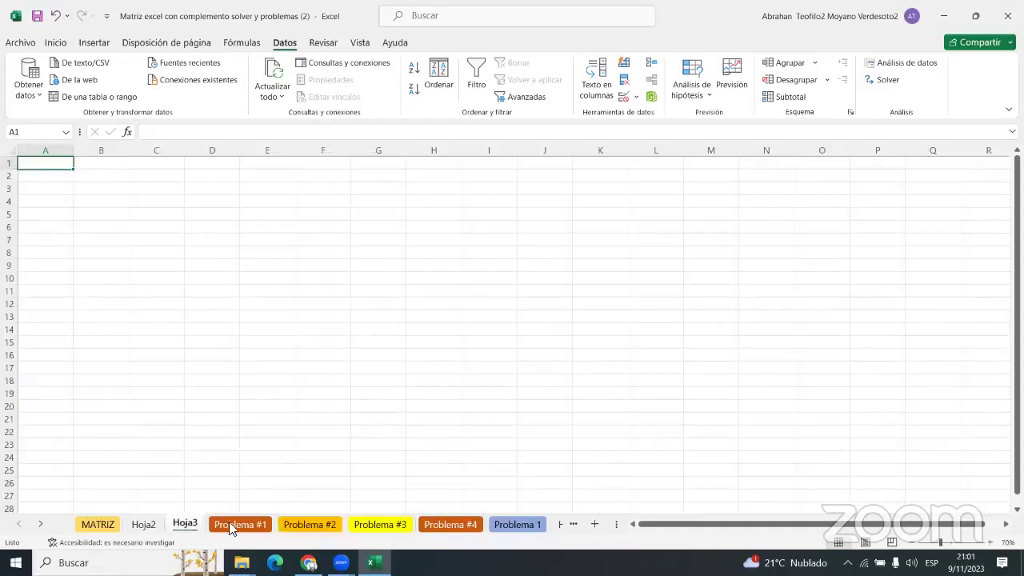
pyautogui.click(142, 524)
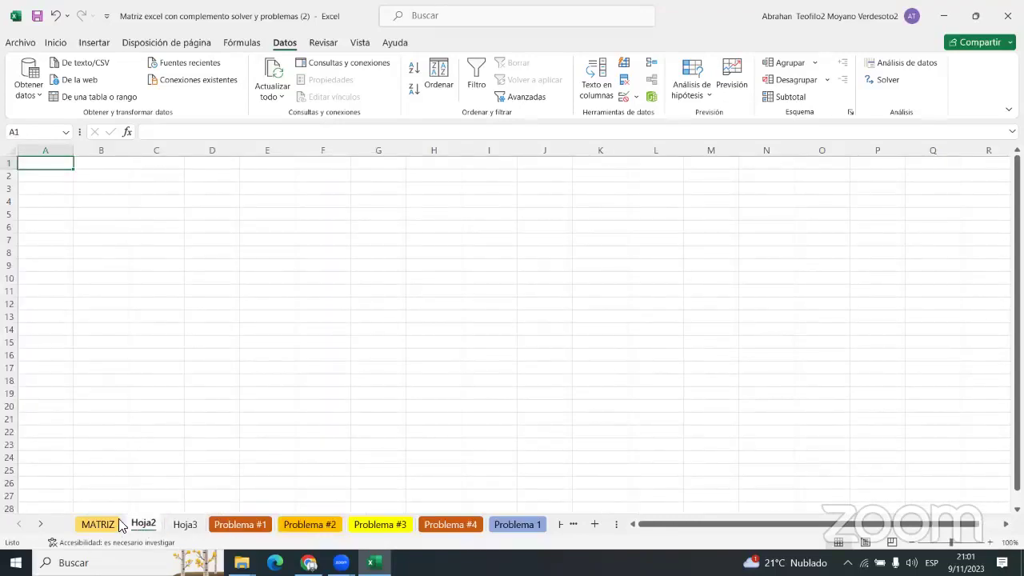
pyautogui.click(376, 527)
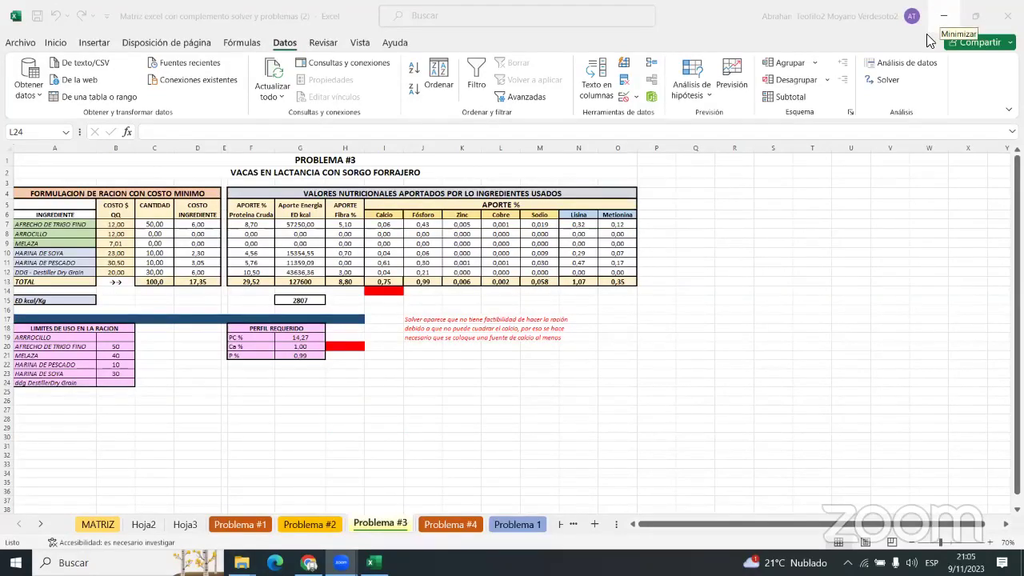
# Step: Return to the MATRIZ sheet and review its ingredients from AVENA EN GRANOS down to PASTO PICADO Diverso
pyautogui.click(83, 527)
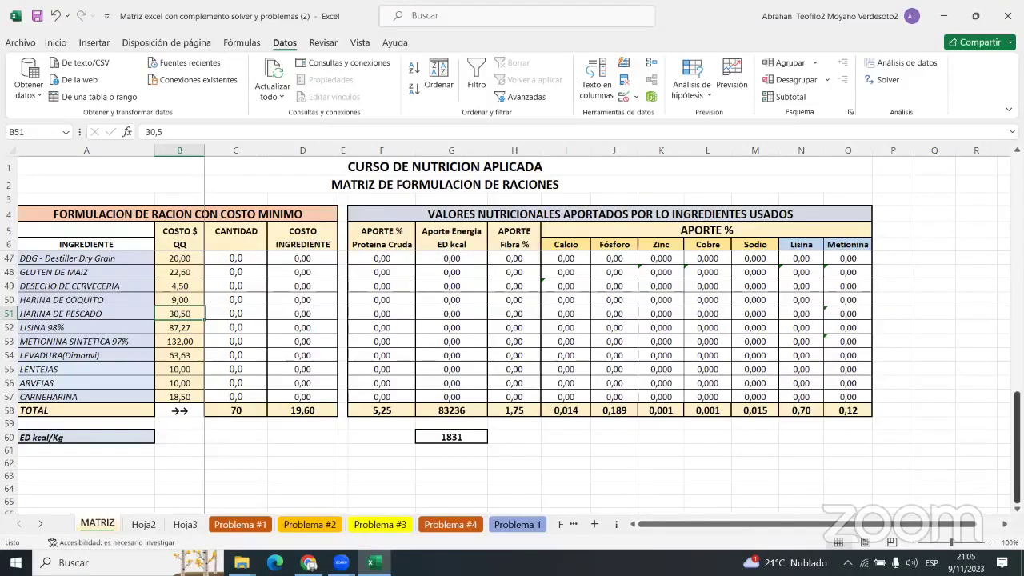
pyautogui.moveTo(1017, 448); pyautogui.dragTo(971, 221)
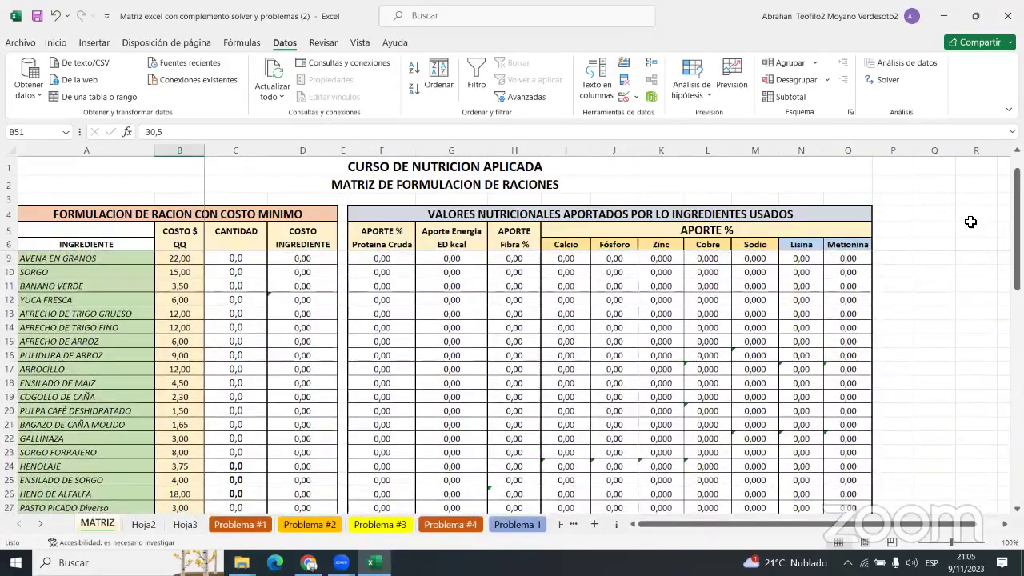
pyautogui.click(970, 220)
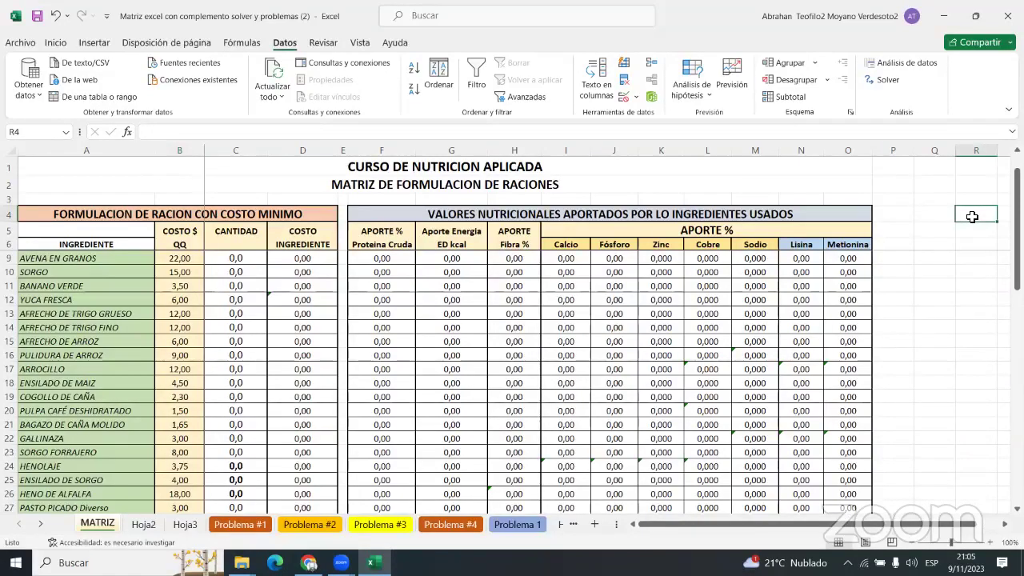